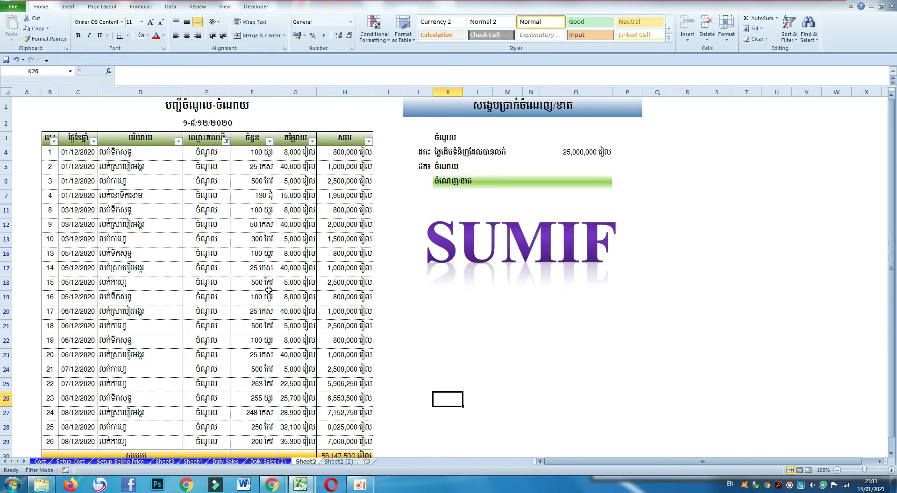
- Turn off the AutoFilter on the table's header row B3:H3
{"action": "scroll", "coordinate": [249, 241], "scroll_direction": "down", "scroll_amount": 1}
{"action": "scroll", "coordinate": [258, 246], "scroll_direction": "up", "scroll_amount": 1}
{"action": "left_click_drag", "start_coordinate": [48, 139], "coordinate": [330, 136]}
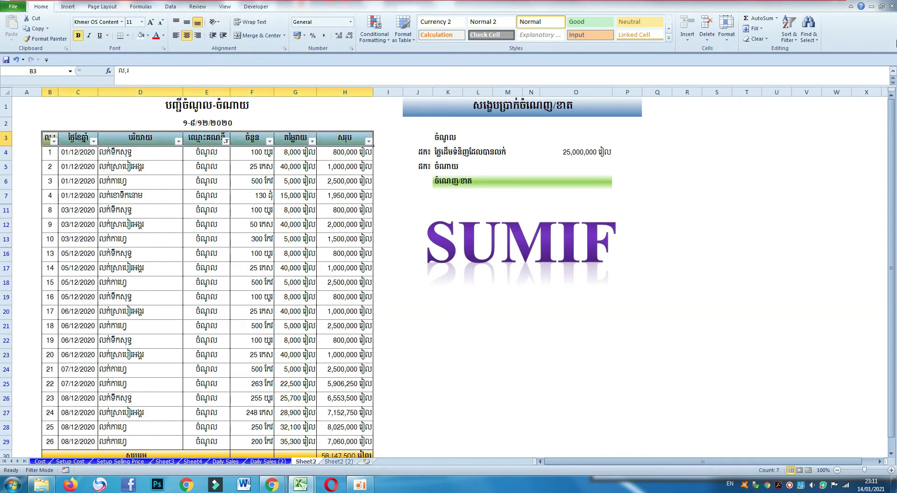
{"action": "left_click", "coordinate": [789, 28]}
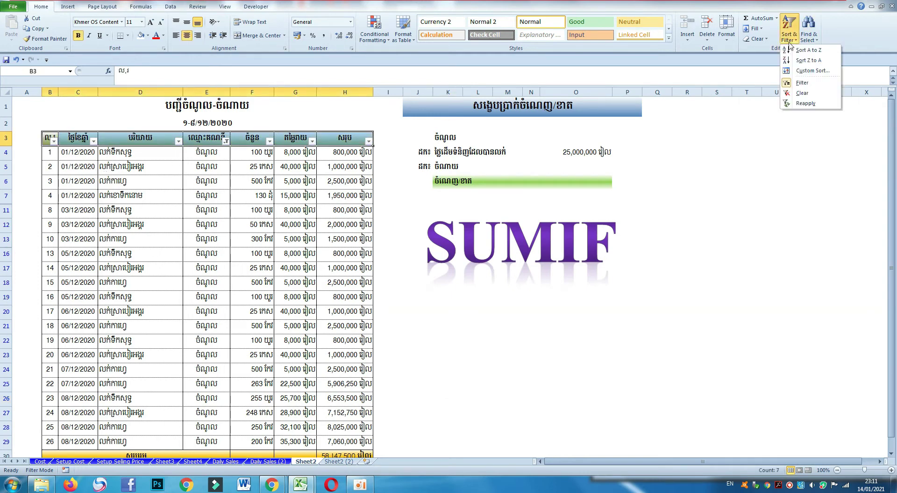
{"action": "left_click", "coordinate": [801, 82]}
- Check that the total row now shows 60,647,500 with every row visible
{"action": "left_click", "coordinate": [507, 309]}
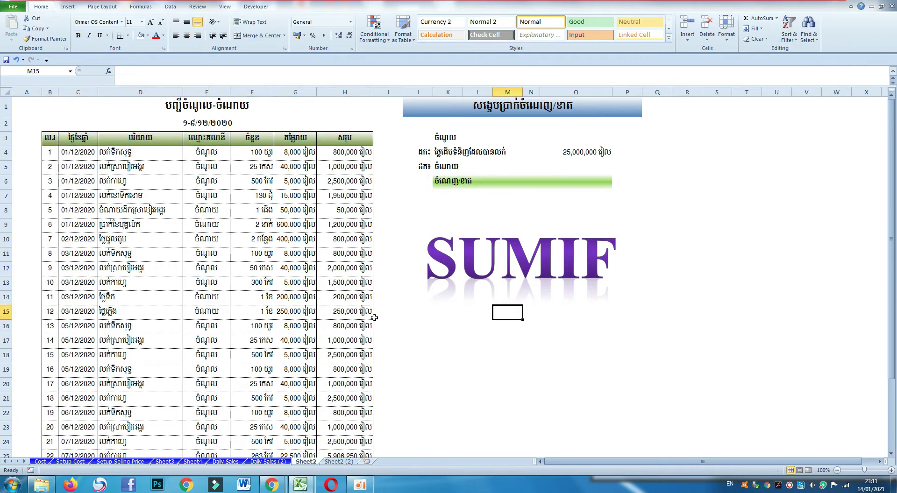
{"action": "scroll", "coordinate": [241, 280], "scroll_direction": "down", "scroll_amount": 2}
{"action": "scroll", "coordinate": [241, 279], "scroll_direction": "down", "scroll_amount": 2}
{"action": "scroll", "coordinate": [241, 280], "scroll_direction": "up", "scroll_amount": 4}
{"action": "scroll", "coordinate": [191, 263], "scroll_direction": "down", "scroll_amount": 2}
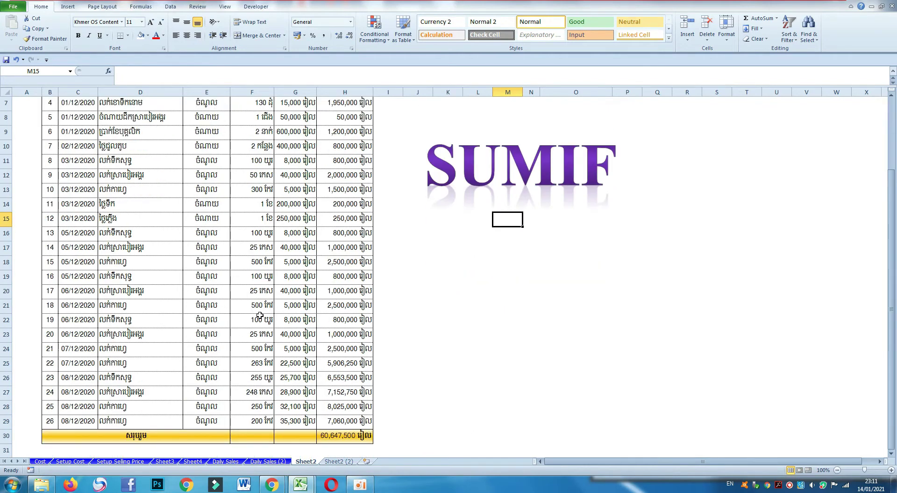
{"action": "scroll", "coordinate": [256, 314], "scroll_direction": "up", "scroll_amount": 2}
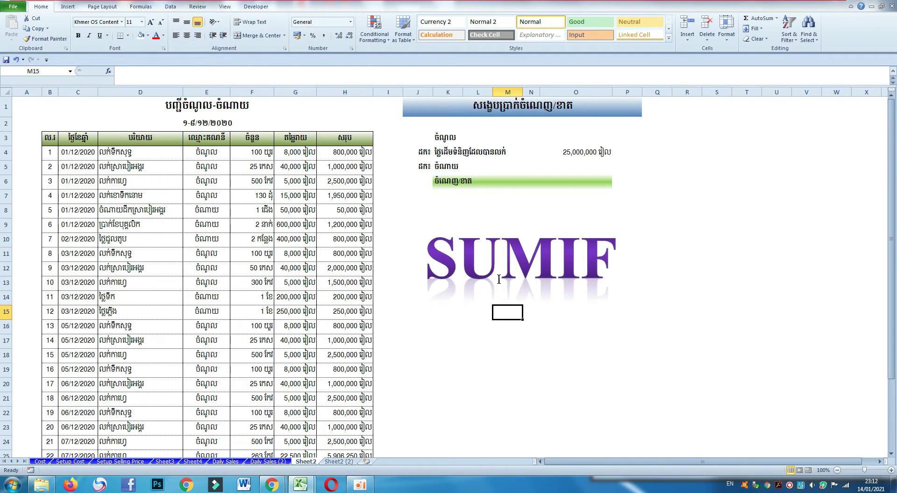
{"action": "left_click", "coordinate": [275, 244]}
{"action": "left_click", "coordinate": [449, 346]}
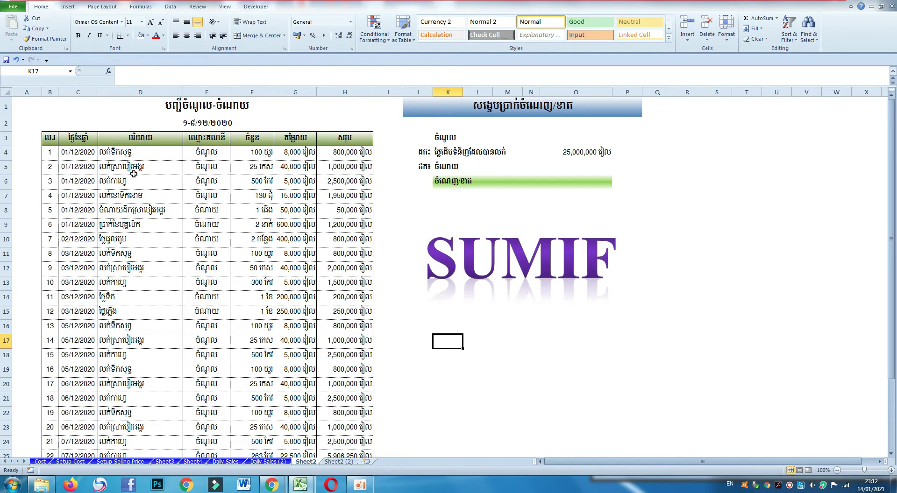
{"action": "left_click", "coordinate": [206, 140]}
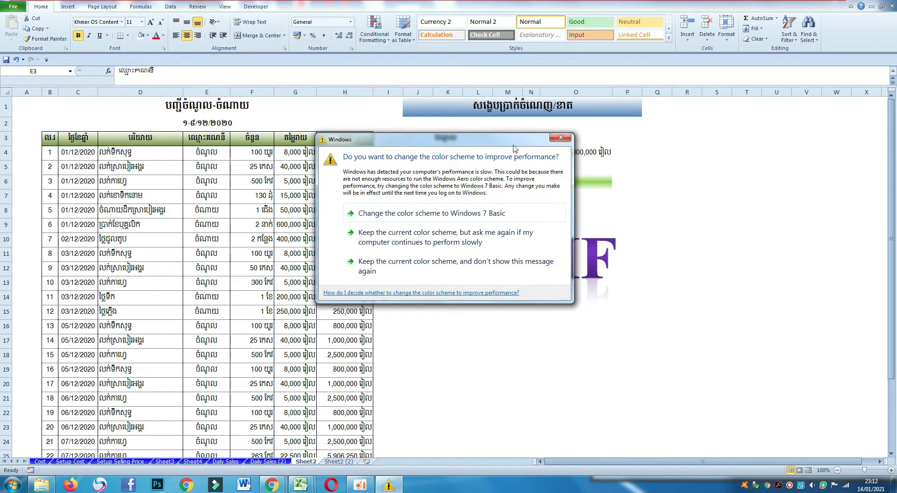
{"action": "left_click", "coordinate": [561, 137]}
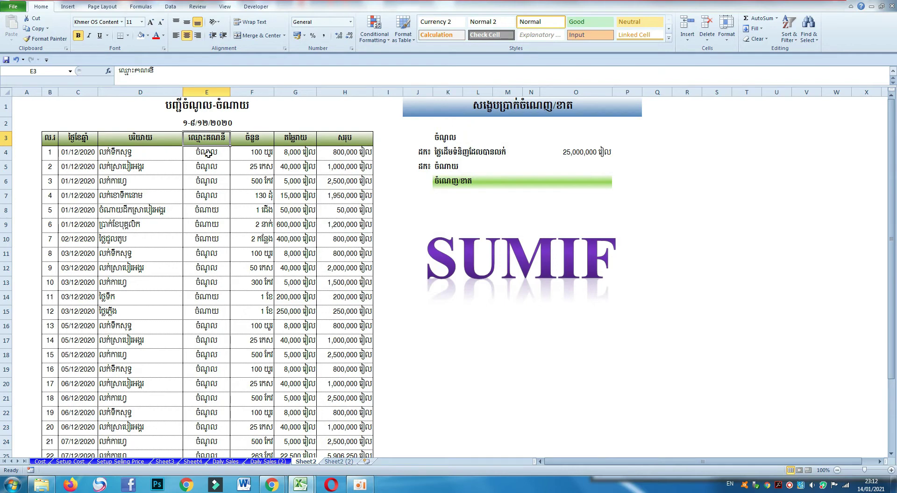
{"action": "left_click_drag", "start_coordinate": [209, 154], "coordinate": [209, 341]}
{"action": "left_click", "coordinate": [252, 164]}
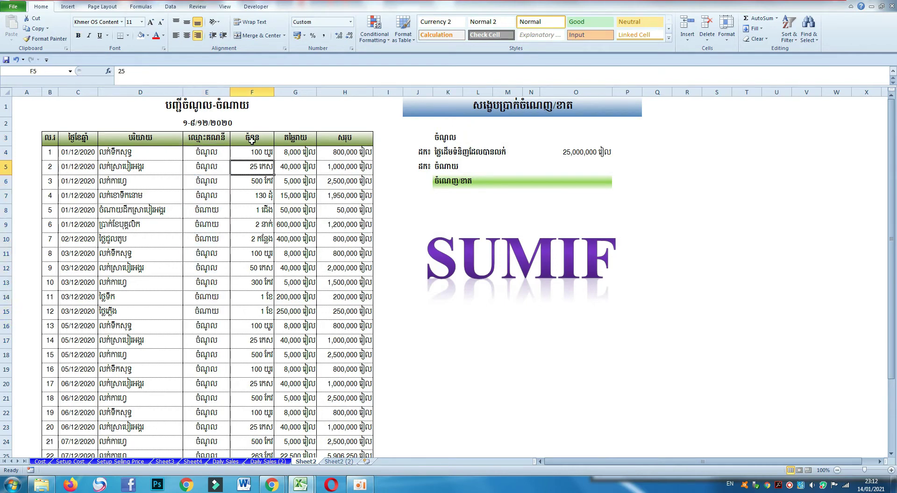
{"action": "left_click", "coordinate": [253, 139]}
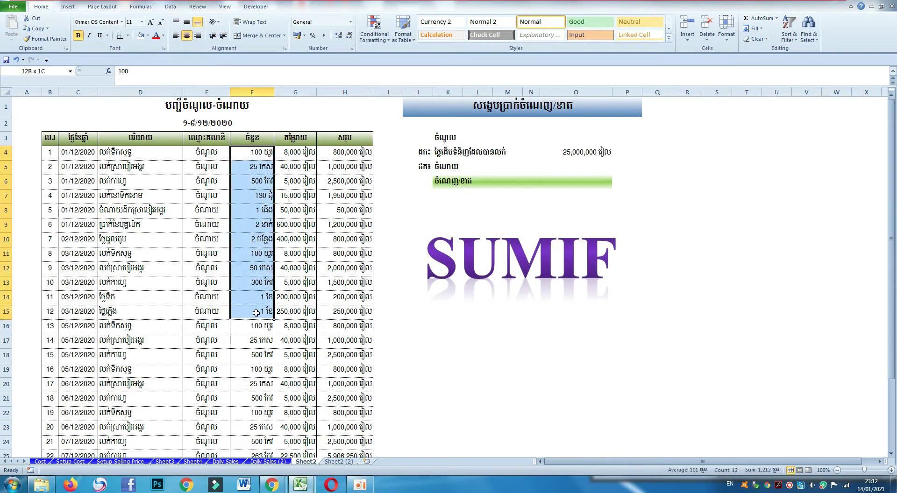
{"action": "left_click_drag", "start_coordinate": [258, 156], "coordinate": [247, 379]}
{"action": "left_click", "coordinate": [279, 197]}
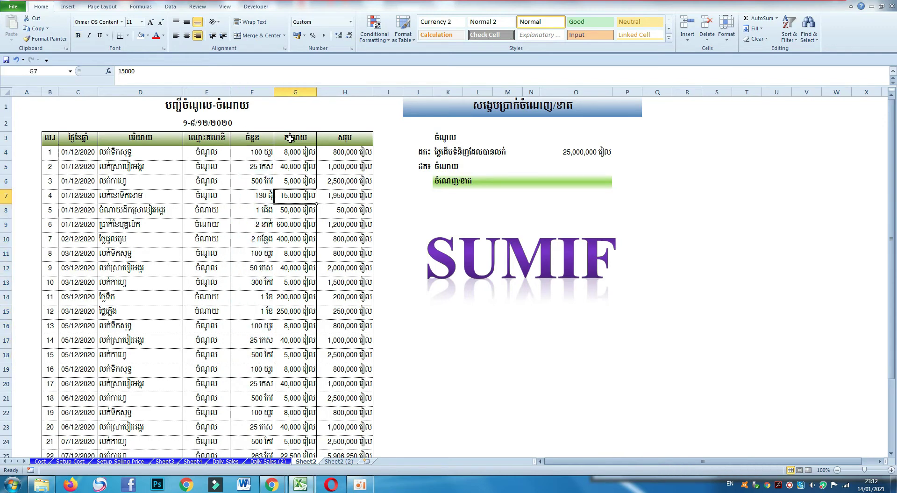
{"action": "left_click_drag", "start_coordinate": [299, 150], "coordinate": [297, 232]}
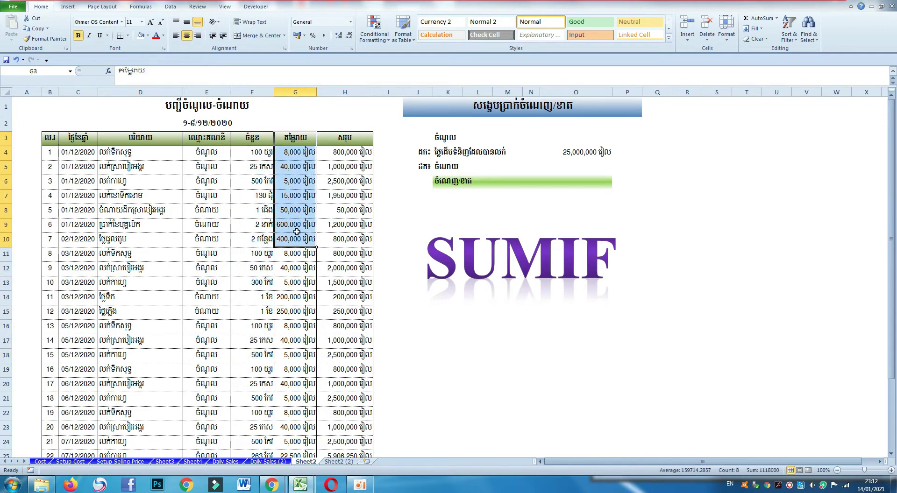
{"action": "left_click", "coordinate": [289, 139]}
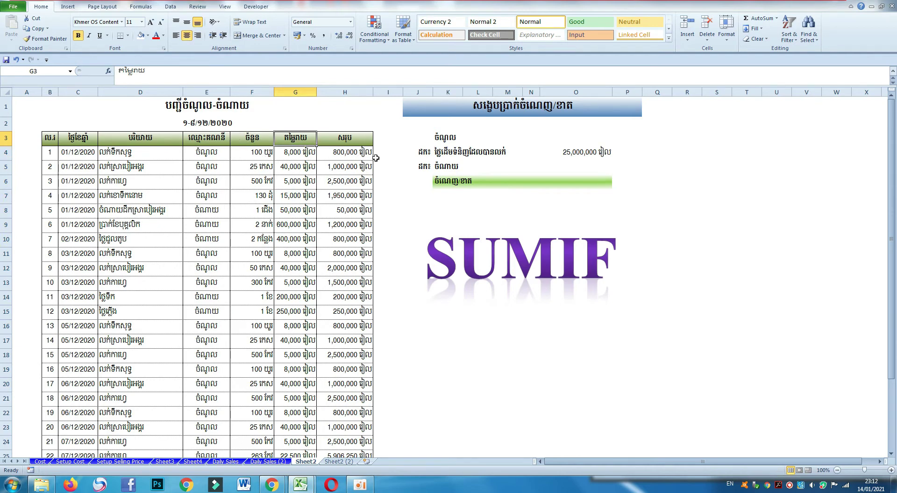
{"action": "left_click_drag", "start_coordinate": [335, 140], "coordinate": [336, 280]}
{"action": "left_click", "coordinate": [227, 271]}
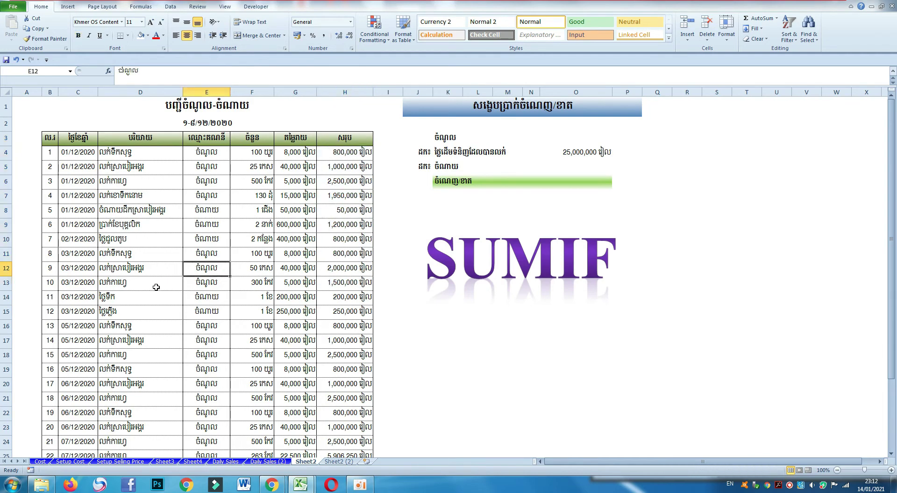
{"action": "scroll", "coordinate": [160, 199], "scroll_direction": "down", "scroll_amount": 2}
{"action": "scroll", "coordinate": [112, 226], "scroll_direction": "up", "scroll_amount": 2}
{"action": "scroll", "coordinate": [78, 178], "scroll_direction": "down", "scroll_amount": 2}
{"action": "scroll", "coordinate": [77, 320], "scroll_direction": "down", "scroll_amount": 1}
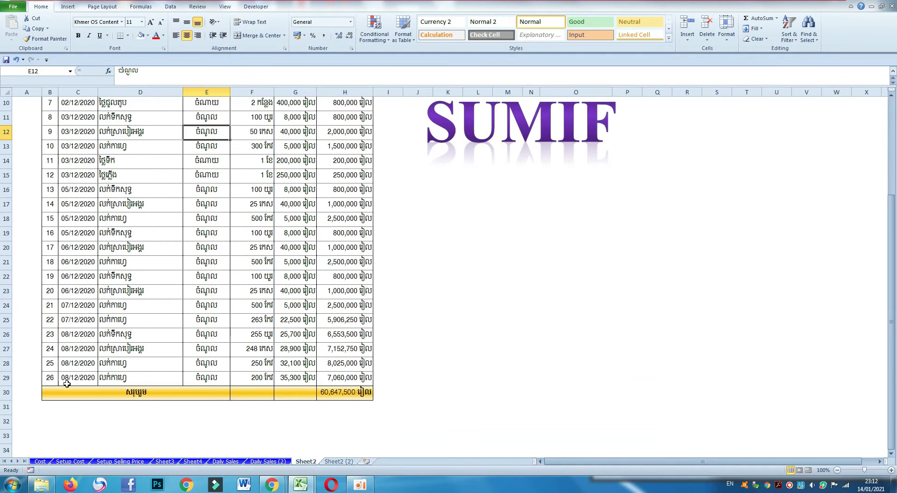
{"action": "scroll", "coordinate": [104, 365], "scroll_direction": "up", "scroll_amount": 3}
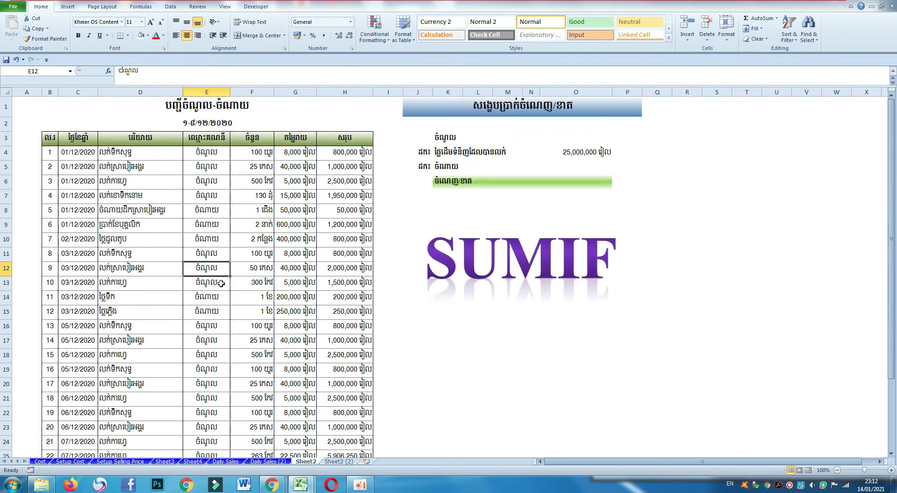
{"action": "scroll", "coordinate": [221, 283], "scroll_direction": "down", "scroll_amount": 3}
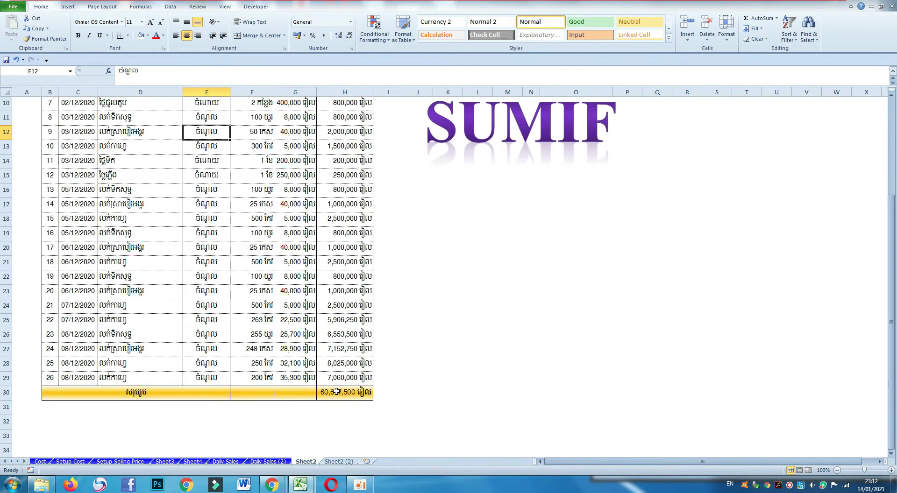
{"action": "left_click", "coordinate": [337, 393]}
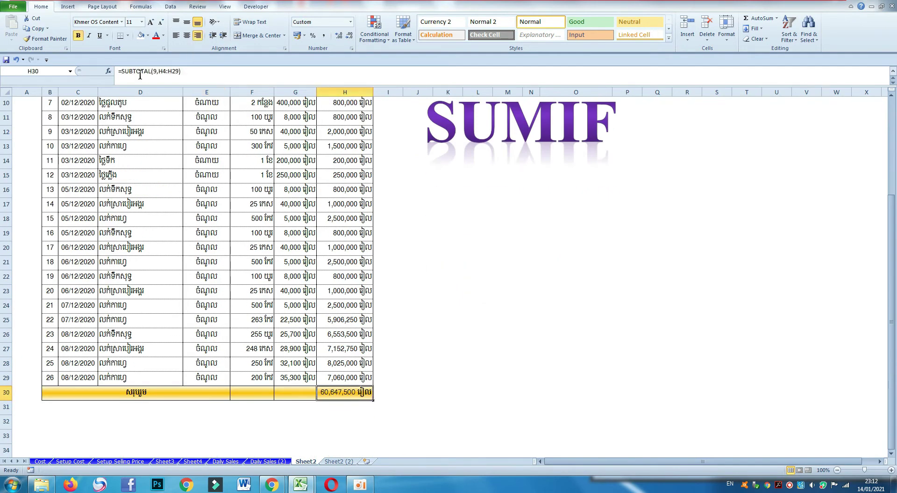
{"action": "scroll", "coordinate": [372, 317], "scroll_direction": "up", "scroll_amount": 3}
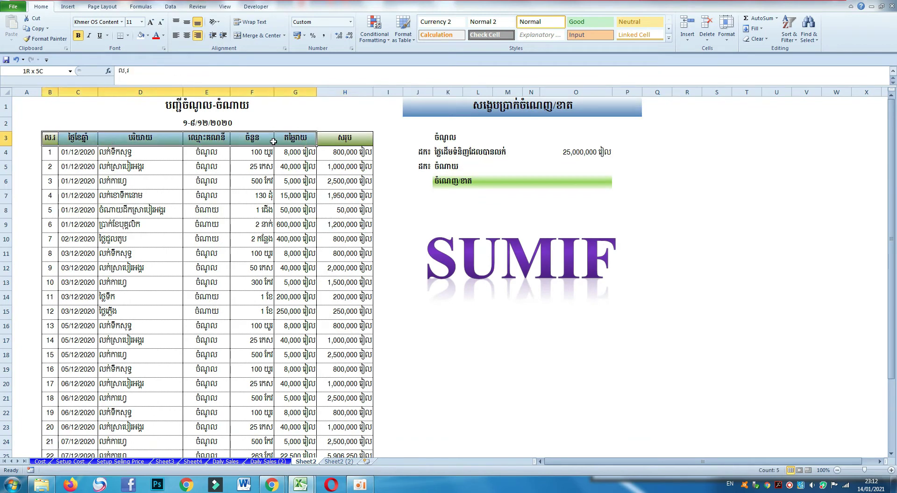
- Replace H30's SUBTOTAL with an AutoSum =SUM(H4:H29), still totalling 60,647,500
{"action": "left_click_drag", "start_coordinate": [47, 136], "coordinate": [345, 137]}
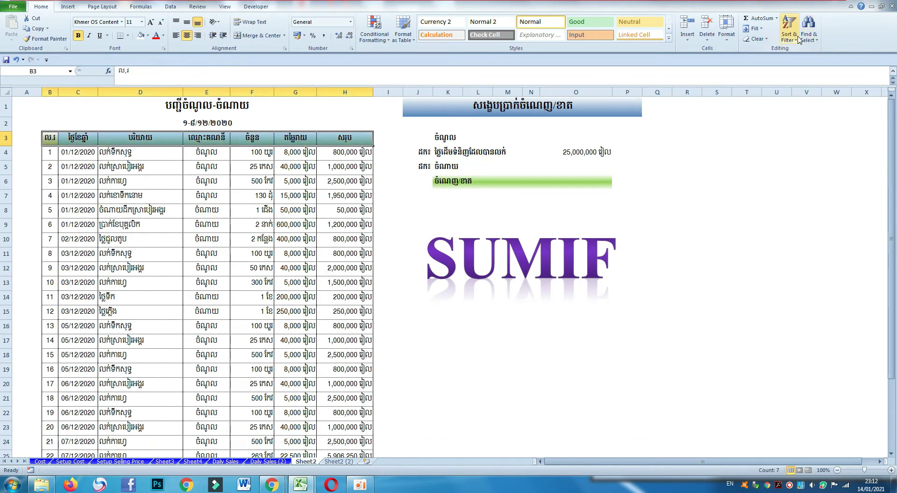
{"action": "scroll", "coordinate": [281, 306], "scroll_direction": "down", "scroll_amount": 3}
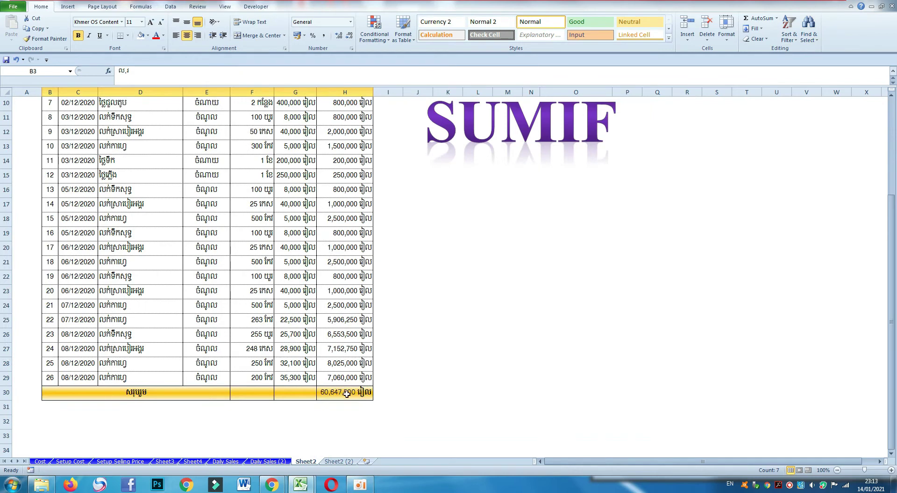
{"action": "scroll", "coordinate": [290, 341], "scroll_direction": "up", "scroll_amount": 3}
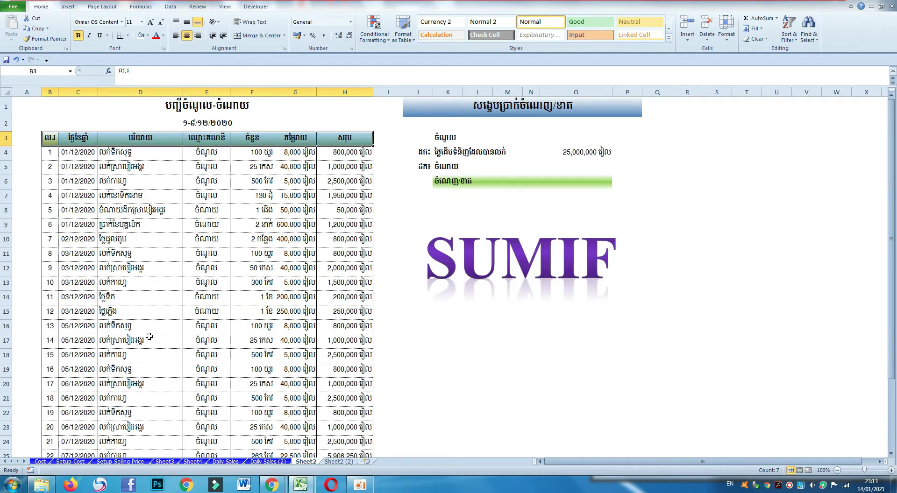
{"action": "scroll", "coordinate": [94, 339], "scroll_direction": "down", "scroll_amount": 4}
{"action": "left_click", "coordinate": [350, 351]}
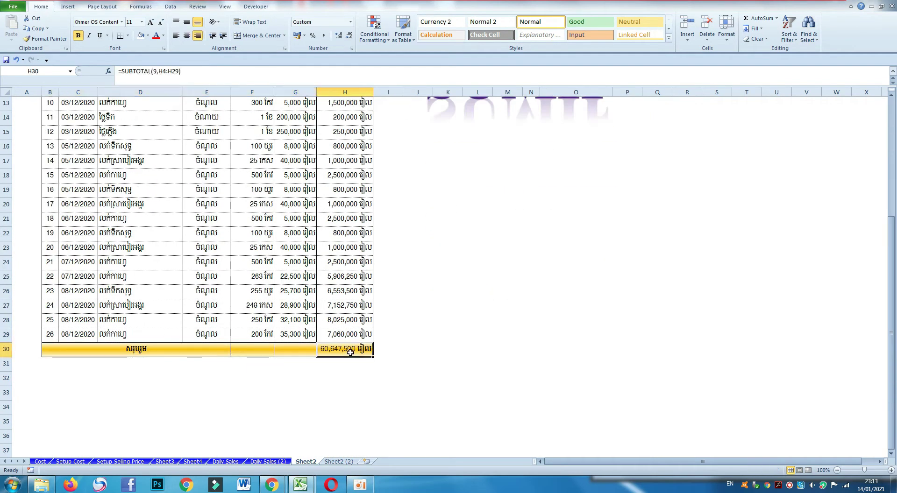
{"action": "key", "text": "Delete"}
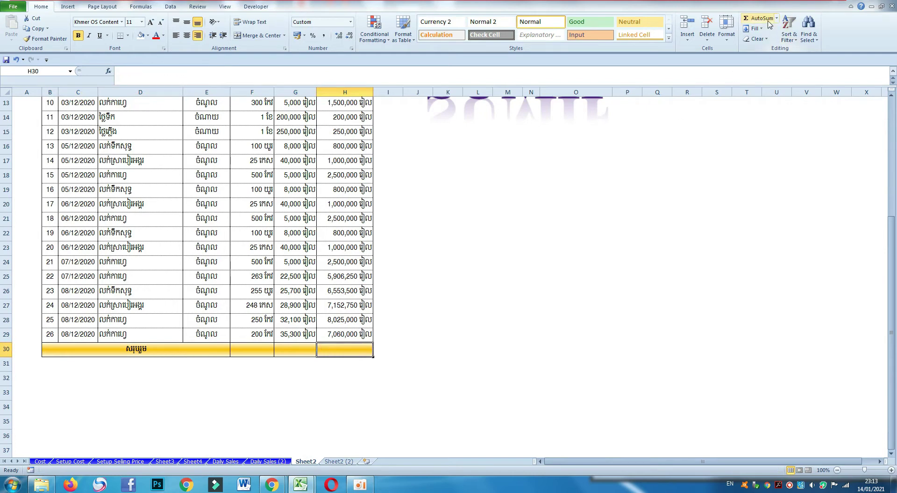
{"action": "left_click", "coordinate": [766, 21]}
{"action": "key", "text": "Return"}
{"action": "left_click", "coordinate": [339, 350]}
{"action": "left_click", "coordinate": [451, 306]}
{"action": "scroll", "coordinate": [269, 235], "scroll_direction": "up", "scroll_amount": 3}
{"action": "scroll", "coordinate": [269, 235], "scroll_direction": "up", "scroll_amount": 1}
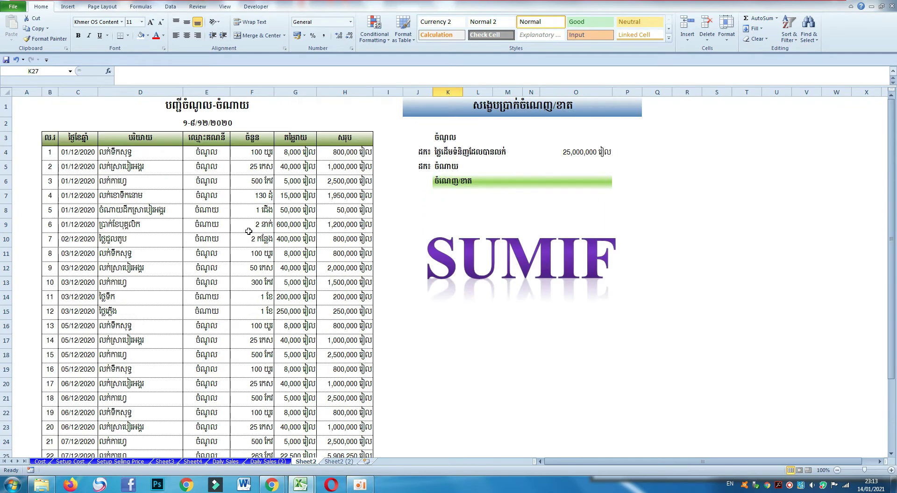
- Add AutoFilter drop-downs to the header row B3:H3
{"action": "left_click_drag", "start_coordinate": [49, 139], "coordinate": [348, 138]}
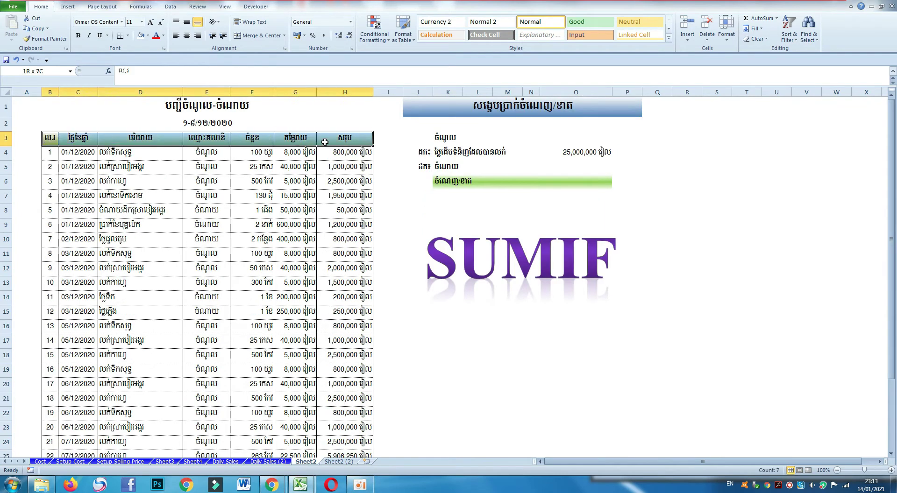
{"action": "left_click", "coordinate": [788, 37]}
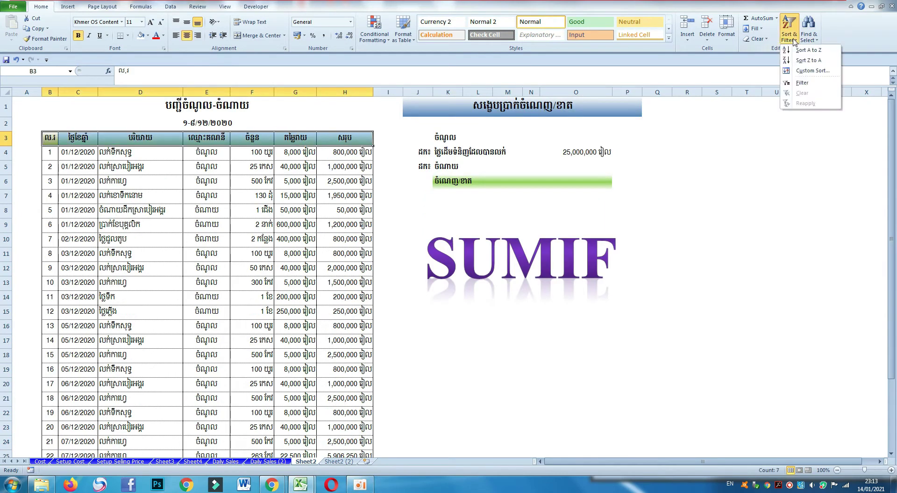
{"action": "left_click", "coordinate": [804, 71]}
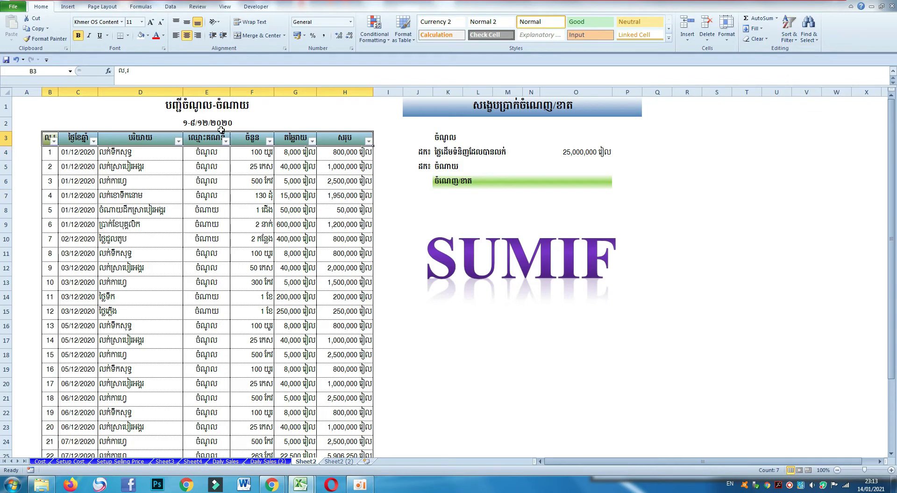
- Filter column E to show only the ចំណូល income rows
{"action": "left_click", "coordinate": [225, 142]}
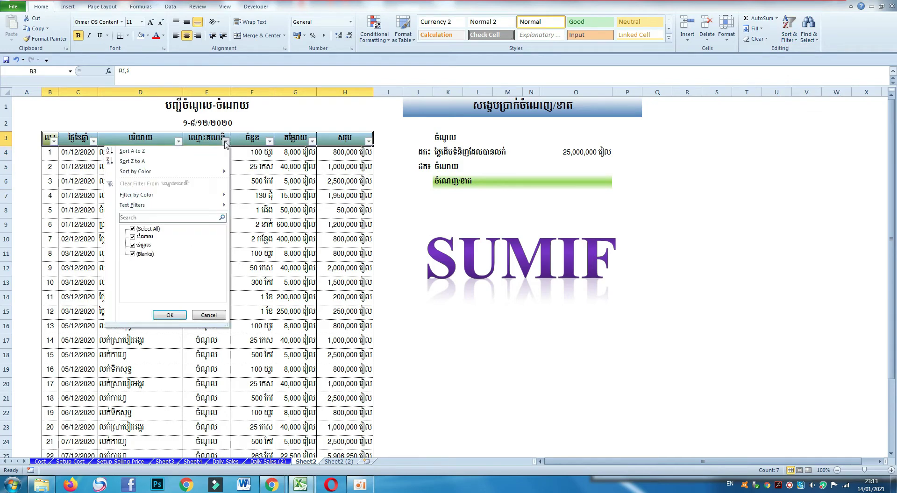
{"action": "left_click", "coordinate": [135, 230]}
{"action": "left_click", "coordinate": [138, 245]}
{"action": "left_click", "coordinate": [158, 311]}
{"action": "scroll", "coordinate": [287, 312], "scroll_direction": "down", "scroll_amount": 5}
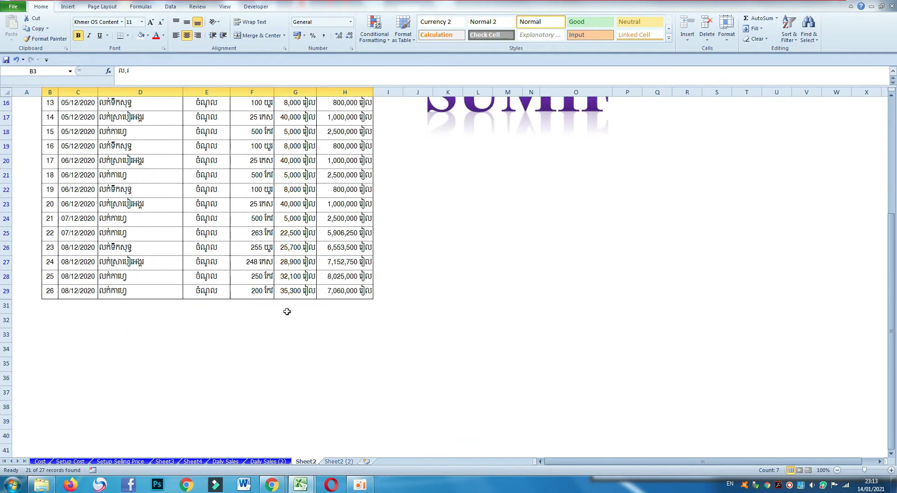
{"action": "scroll", "coordinate": [348, 306], "scroll_direction": "up", "scroll_amount": 3}
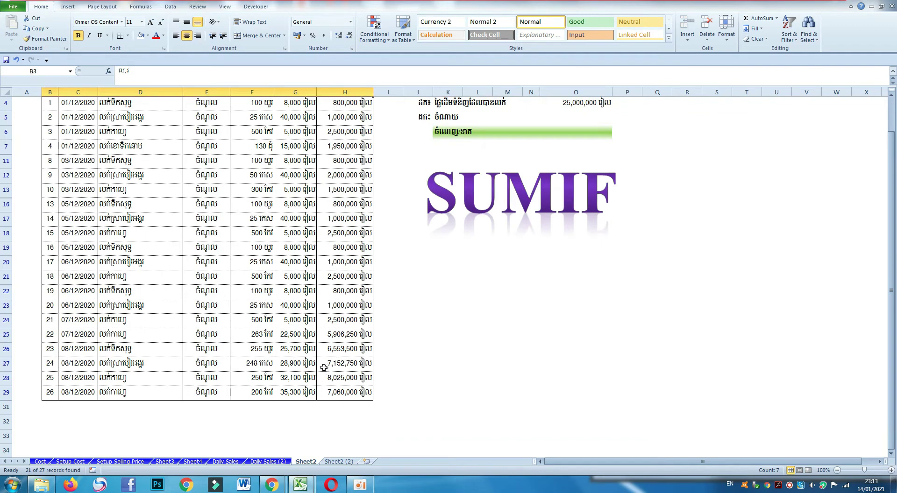
{"action": "scroll", "coordinate": [322, 358], "scroll_direction": "up", "scroll_amount": 1}
{"action": "scroll", "coordinate": [329, 185], "scroll_direction": "down", "scroll_amount": 2}
{"action": "scroll", "coordinate": [326, 245], "scroll_direction": "up", "scroll_amount": 2}
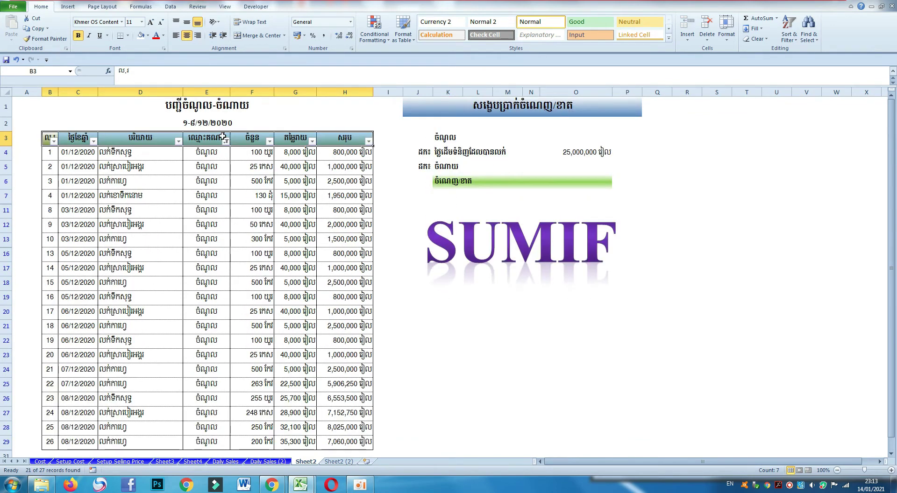
- Switch the column E filter to show only the ចំណាយ expense rows
{"action": "left_click", "coordinate": [227, 141]}
{"action": "left_click", "coordinate": [133, 245]}
{"action": "left_click", "coordinate": [133, 237]}
{"action": "left_click", "coordinate": [171, 315]}
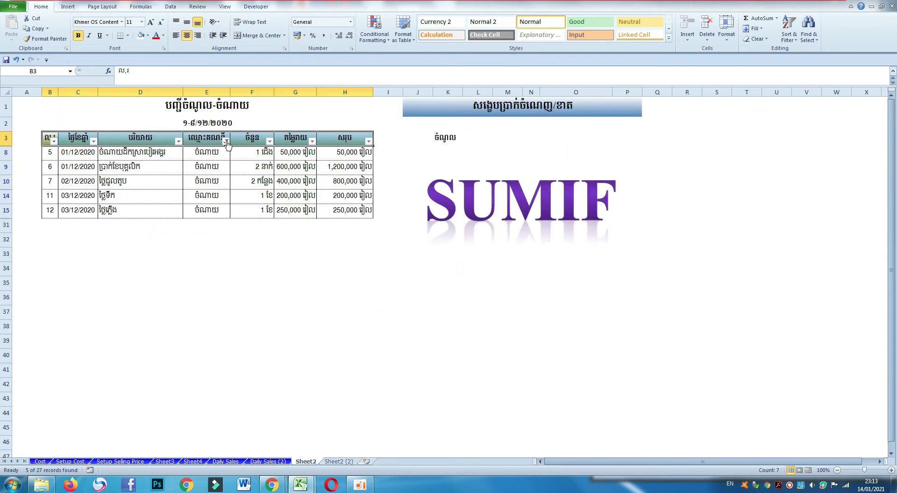
- Select every type in the column E filter so all rows show again
{"action": "left_click", "coordinate": [226, 140]}
{"action": "left_click", "coordinate": [146, 229]}
{"action": "left_click", "coordinate": [168, 315]}
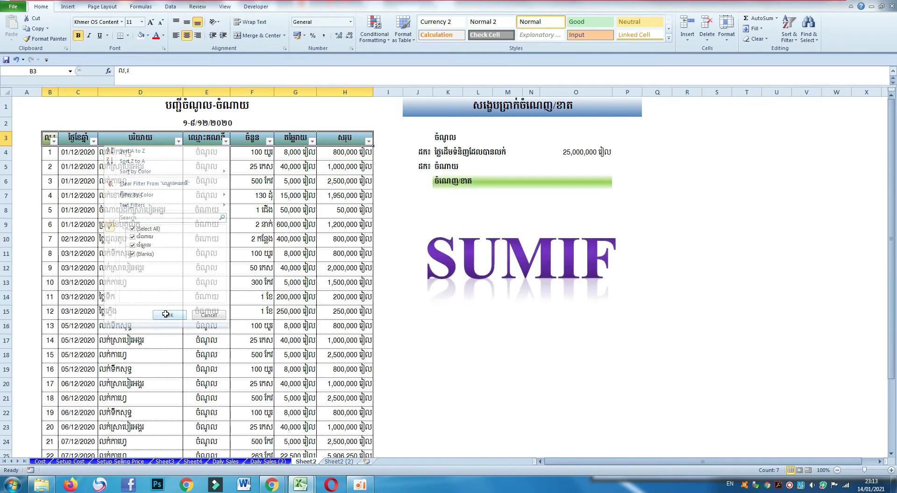
{"action": "scroll", "coordinate": [266, 275], "scroll_direction": "down", "scroll_amount": 5}
{"action": "left_click", "coordinate": [332, 309]}
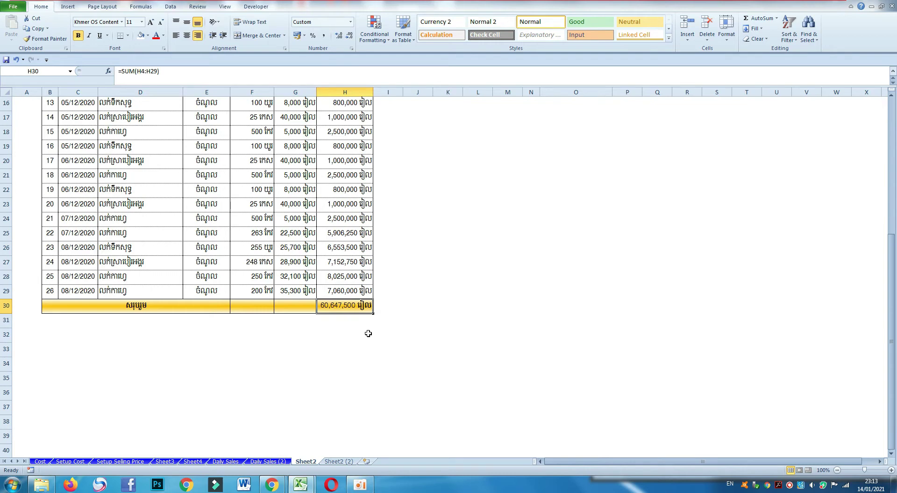
- Enter =SUBTOTAL(9,H4:H29) in H30 as the grand total
{"action": "type", "text": "=subtotal"}
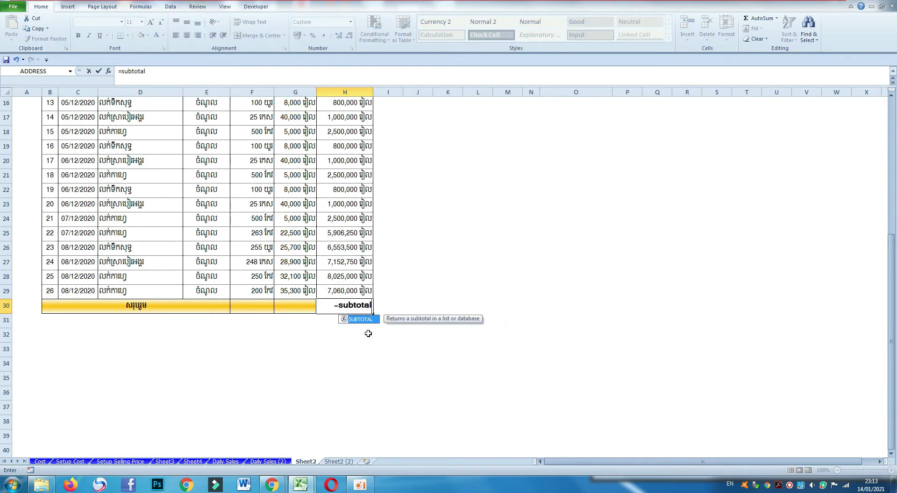
{"action": "type", "text": "(9"}
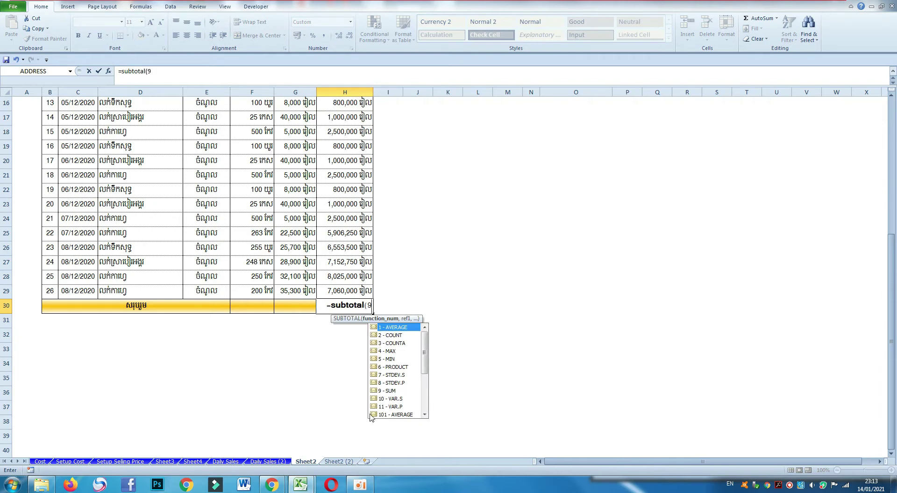
{"action": "type", "text": ","}
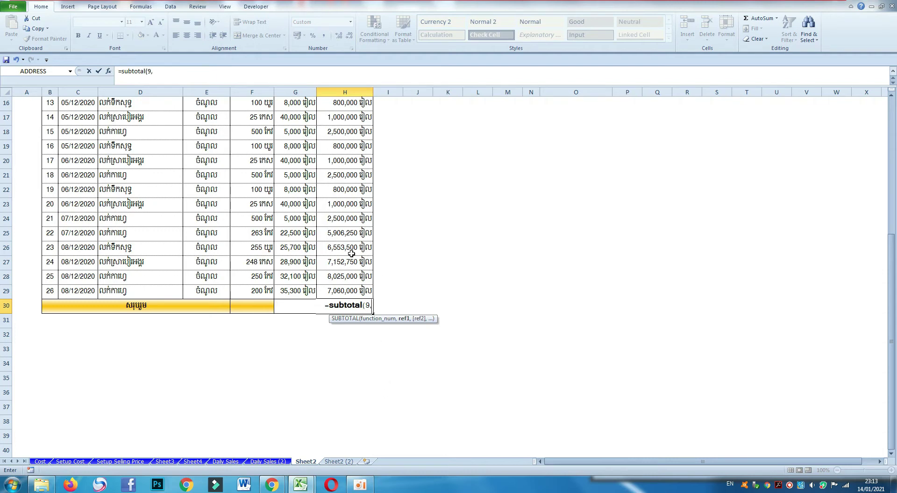
{"action": "scroll", "coordinate": [305, 267], "scroll_direction": "up", "scroll_amount": 5}
{"action": "left_click_drag", "start_coordinate": [353, 158], "coordinate": [339, 438]}
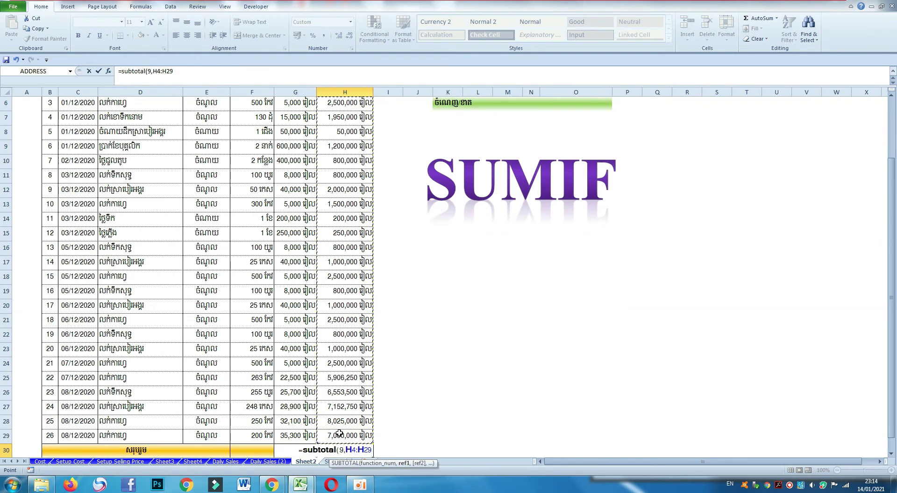
{"action": "key", "text": "Return"}
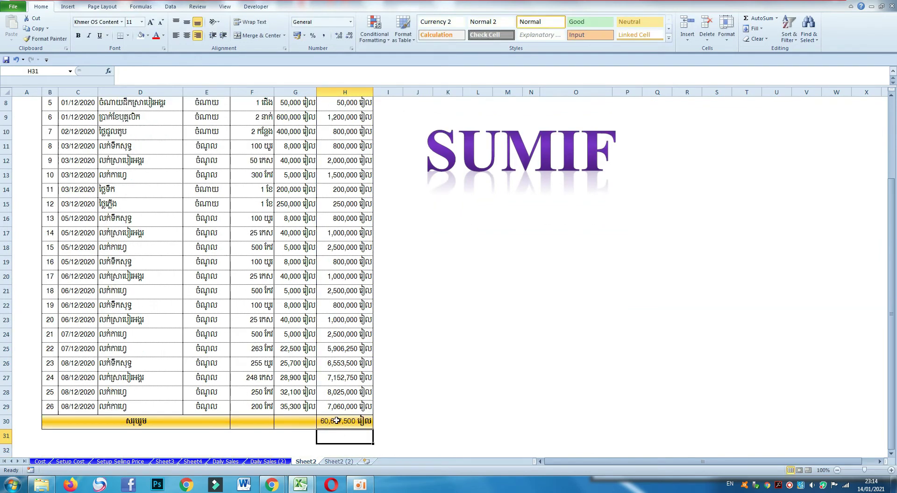
- Filter column E to ចំណូល income rows and check the 58,147,500 total
{"action": "scroll", "coordinate": [339, 418], "scroll_direction": "down", "scroll_amount": 1}
{"action": "scroll", "coordinate": [342, 327], "scroll_direction": "up", "scroll_amount": 4}
{"action": "scroll", "coordinate": [202, 195], "scroll_direction": "down", "scroll_amount": 2}
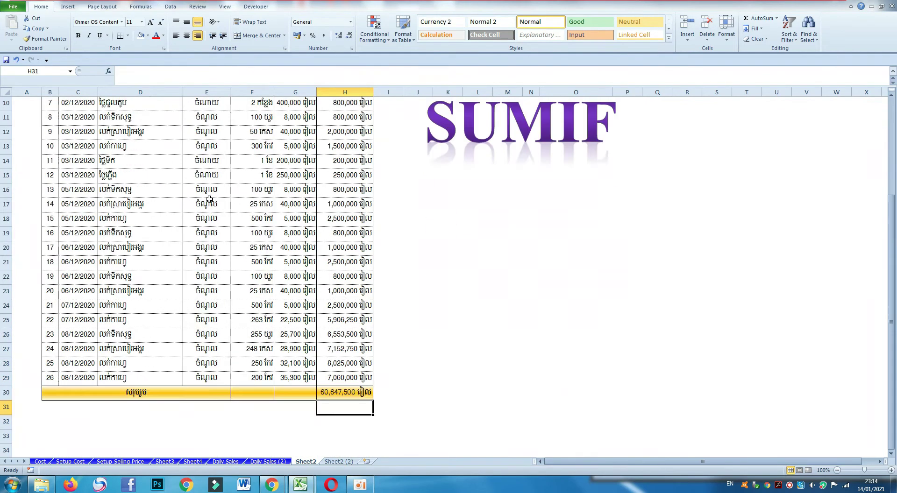
{"action": "scroll", "coordinate": [204, 203], "scroll_direction": "up", "scroll_amount": 2}
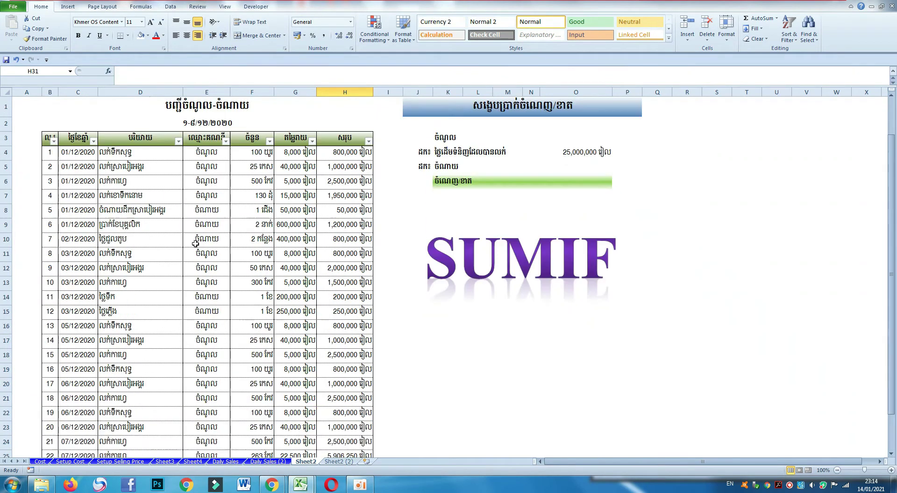
{"action": "left_click", "coordinate": [226, 141]}
{"action": "left_click", "coordinate": [132, 229]}
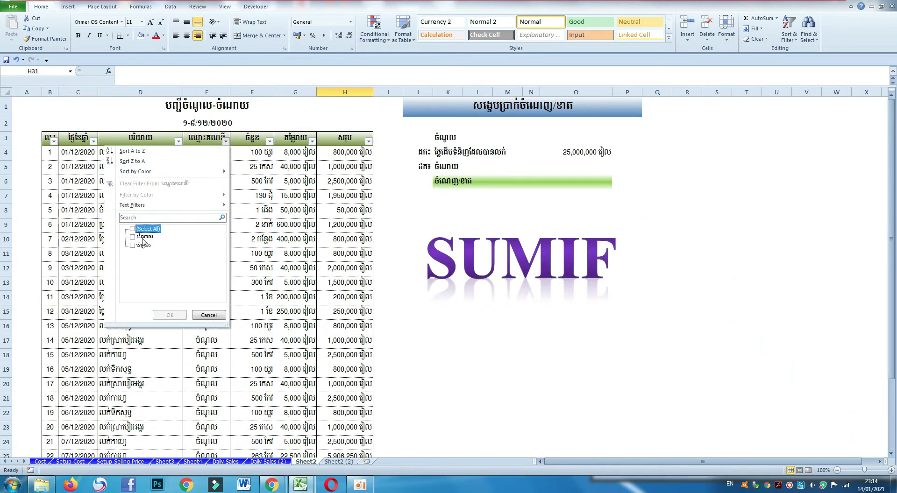
{"action": "left_click", "coordinate": [132, 246]}
{"action": "left_click", "coordinate": [170, 316]}
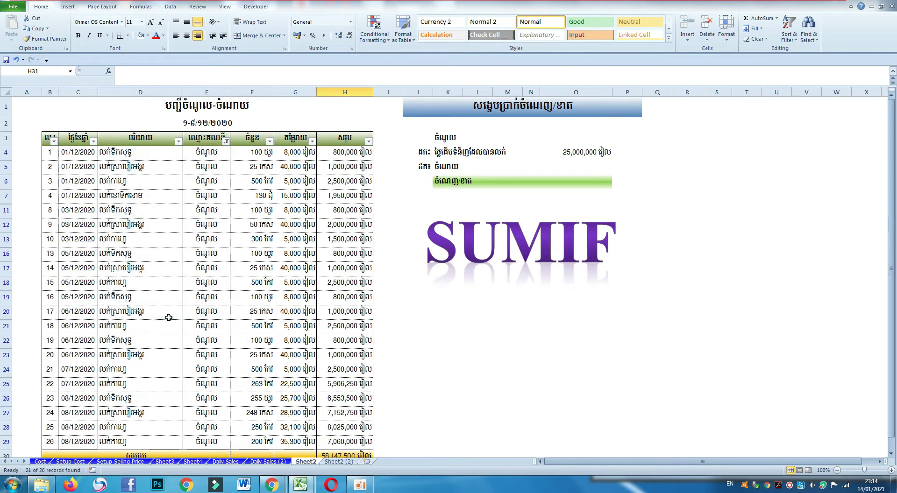
{"action": "scroll", "coordinate": [231, 315], "scroll_direction": "down", "scroll_amount": 2}
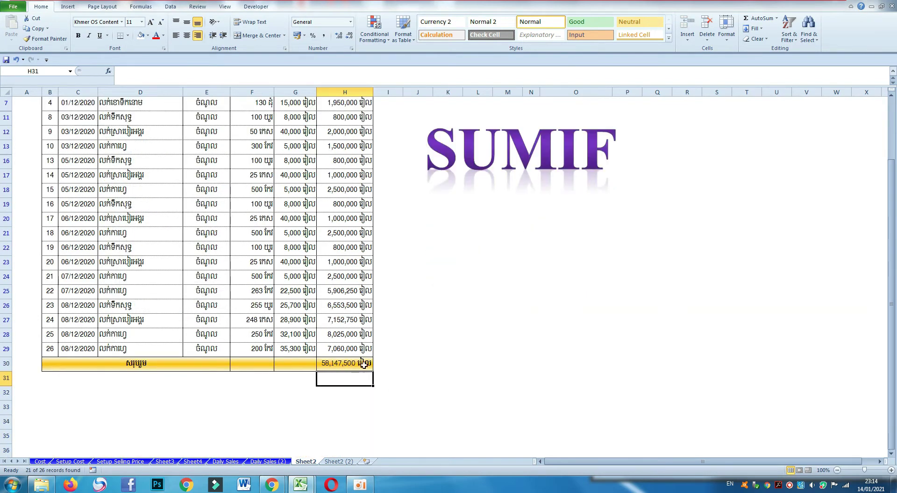
{"action": "scroll", "coordinate": [378, 350], "scroll_direction": "up", "scroll_amount": 1}
{"action": "scroll", "coordinate": [365, 343], "scroll_direction": "up", "scroll_amount": 1}
{"action": "left_click_drag", "start_coordinate": [341, 153], "coordinate": [330, 440]}
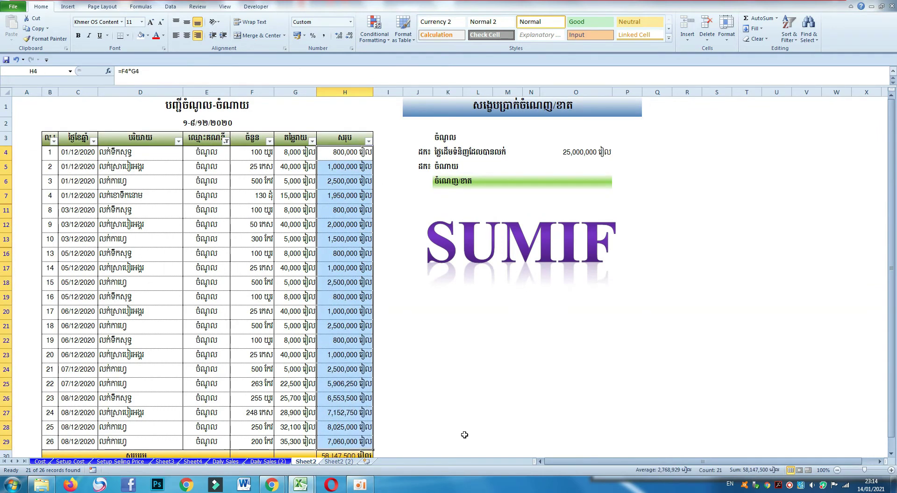
{"action": "scroll", "coordinate": [446, 426], "scroll_direction": "down", "scroll_amount": 1}
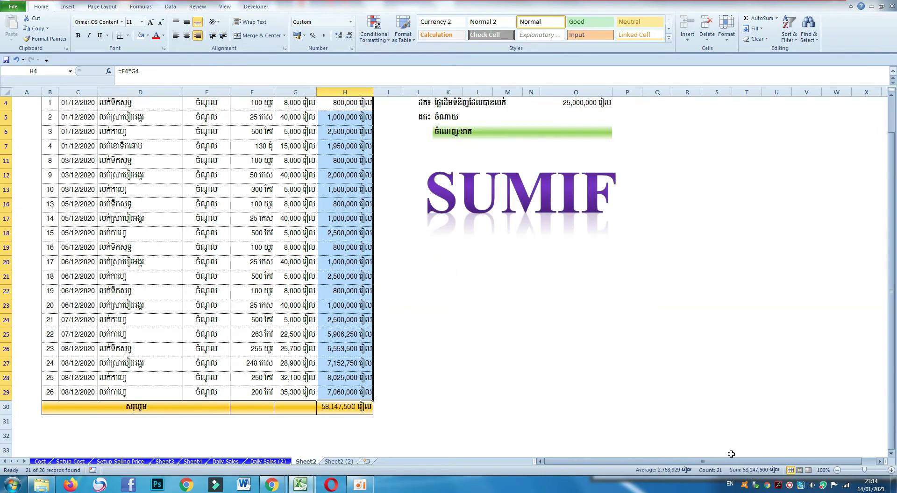
{"action": "scroll", "coordinate": [231, 283], "scroll_direction": "up", "scroll_amount": 1}
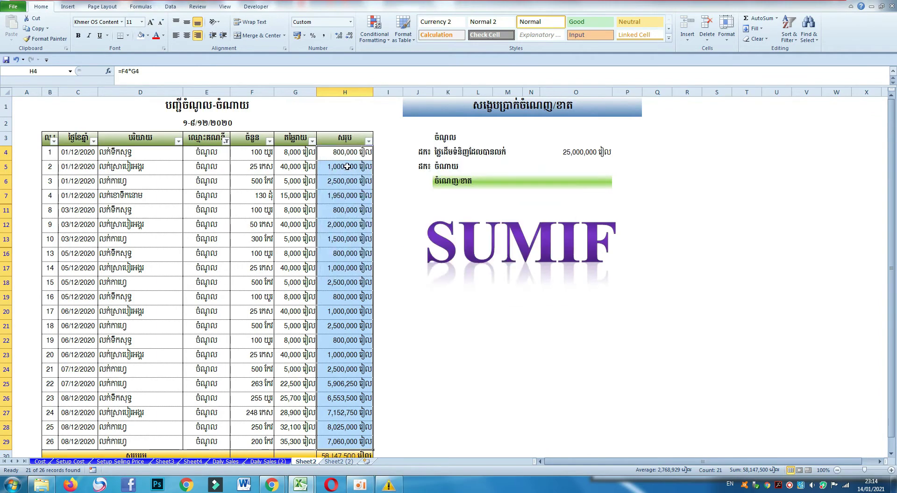
- Filter to the five ចំណាយ expense rows and compare their 2,500,000 sum
{"action": "left_click", "coordinate": [226, 141]}
{"action": "left_click", "coordinate": [135, 245]}
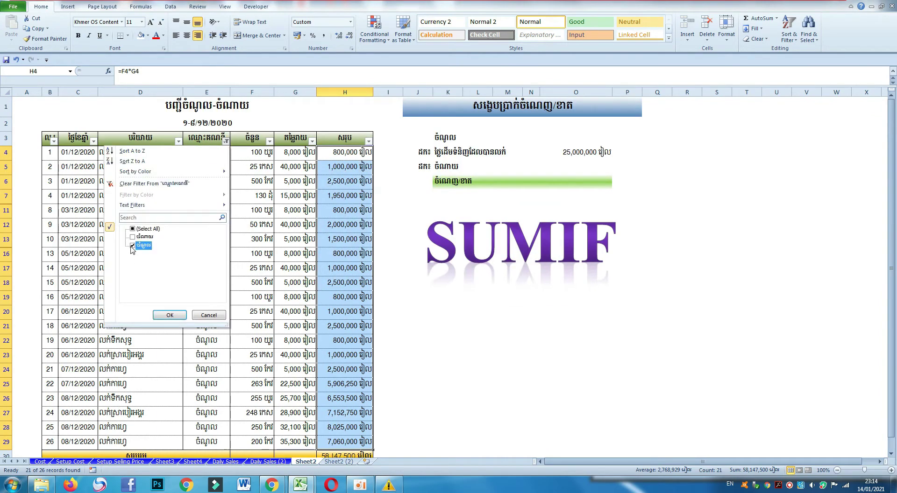
{"action": "left_click", "coordinate": [138, 237]}
{"action": "left_click", "coordinate": [170, 315]}
{"action": "left_click", "coordinate": [344, 312]}
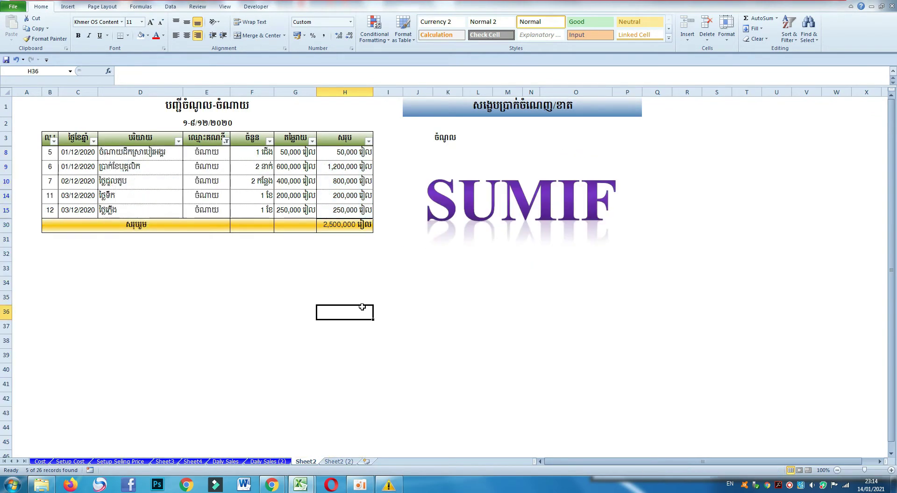
{"action": "left_click_drag", "start_coordinate": [332, 159], "coordinate": [343, 211]}
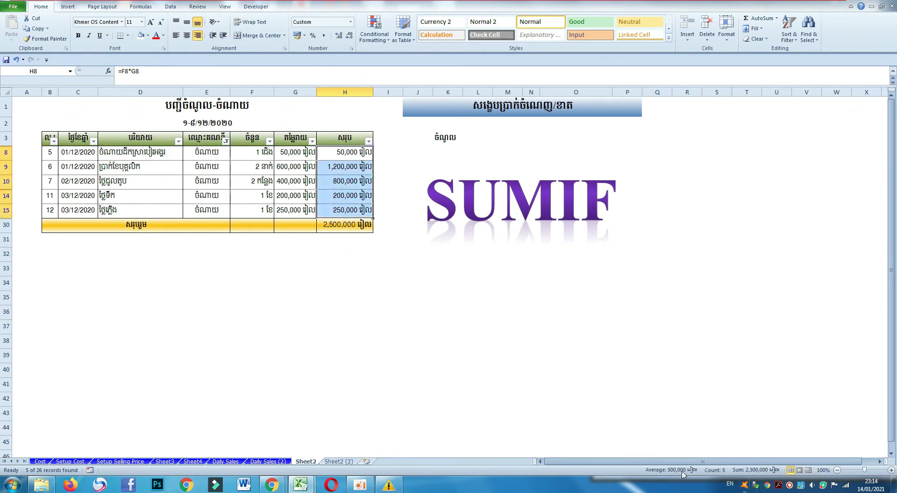
- Reselect all types in the column E filter so every income and expense row shows
{"action": "left_click", "coordinate": [225, 140]}
{"action": "left_click", "coordinate": [141, 229]}
{"action": "left_click", "coordinate": [171, 316]}
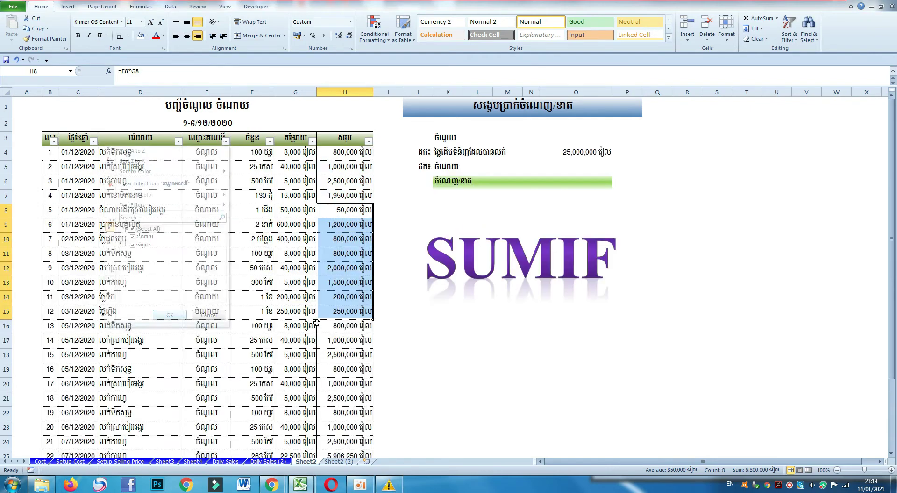
{"action": "left_click", "coordinate": [233, 327]}
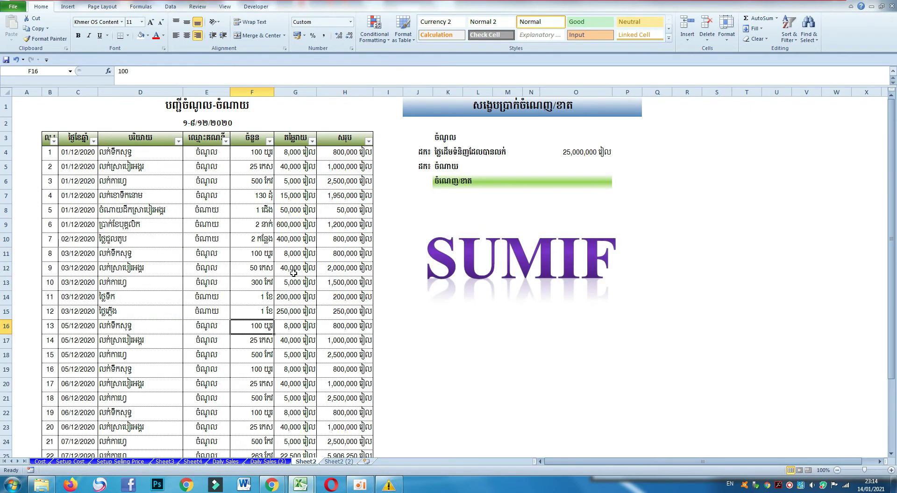
{"action": "scroll", "coordinate": [286, 274], "scroll_direction": "down", "scroll_amount": 3}
{"action": "scroll", "coordinate": [285, 290], "scroll_direction": "down", "scroll_amount": 2}
{"action": "scroll", "coordinate": [383, 310], "scroll_direction": "up", "scroll_amount": 4}
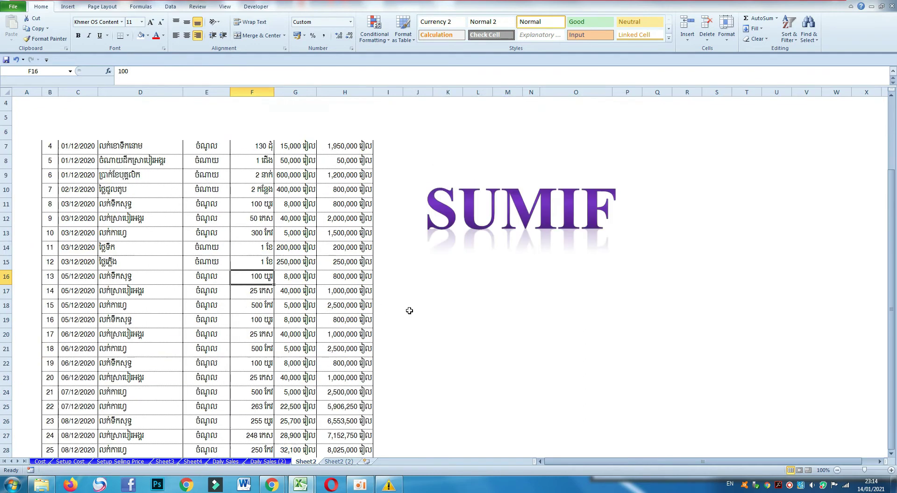
{"action": "scroll", "coordinate": [410, 309], "scroll_direction": "up", "scroll_amount": 1}
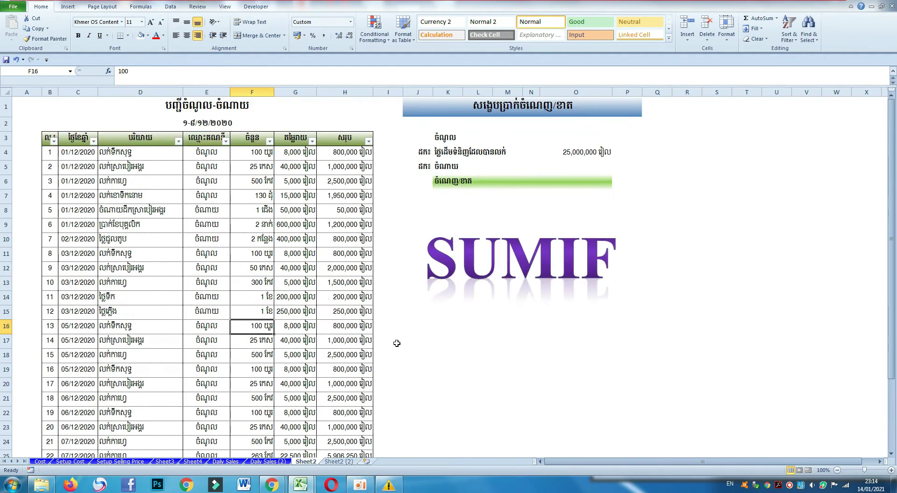
{"action": "left_click", "coordinate": [666, 317]}
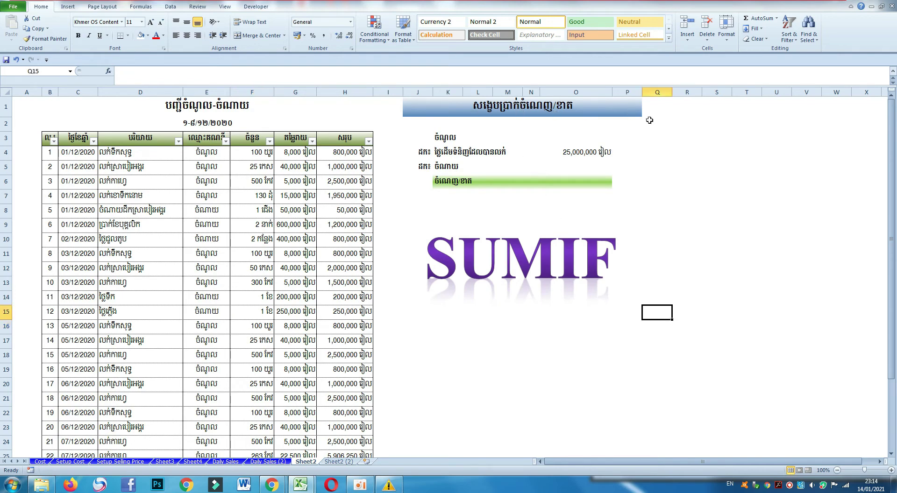
- Edit the summary label in K3 from ចំណូល to ចំណូលលក់
{"action": "left_click", "coordinate": [452, 137]}
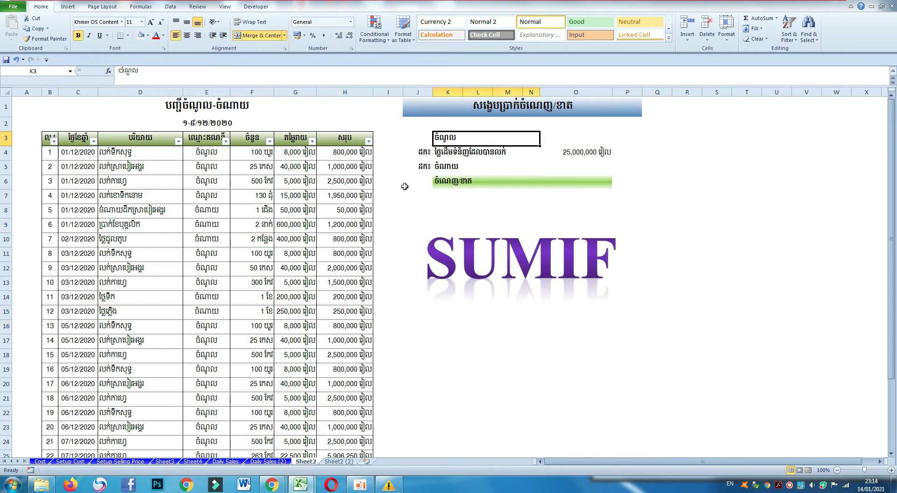
{"action": "left_click_drag", "start_coordinate": [207, 152], "coordinate": [207, 282]}
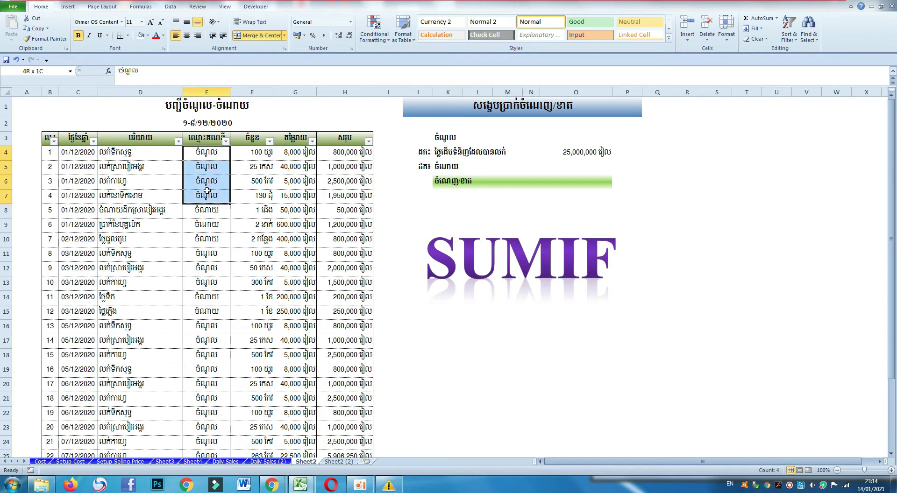
{"action": "left_click", "coordinate": [446, 137]}
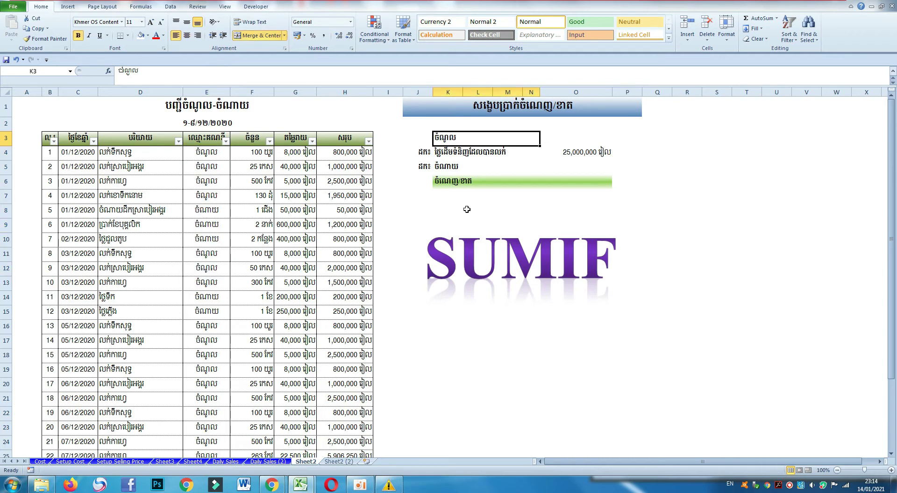
{"action": "double_click", "coordinate": [461, 139]}
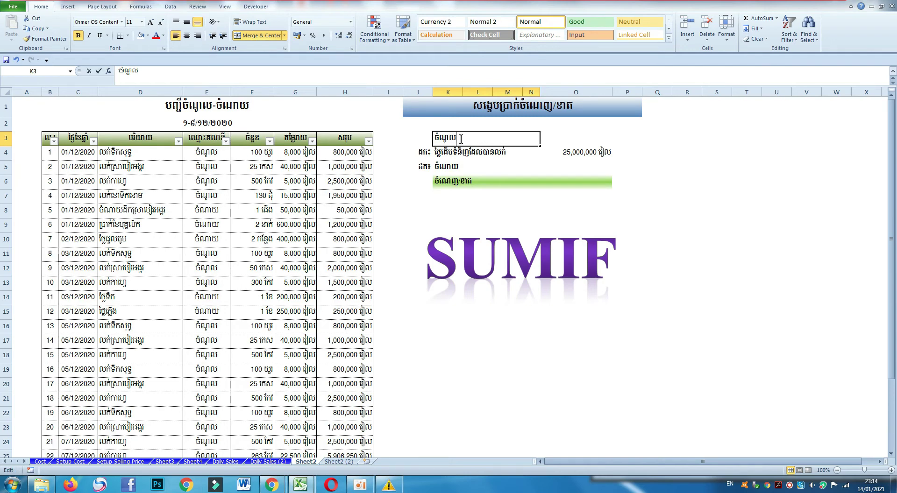
{"action": "type", "text": "លក់"}
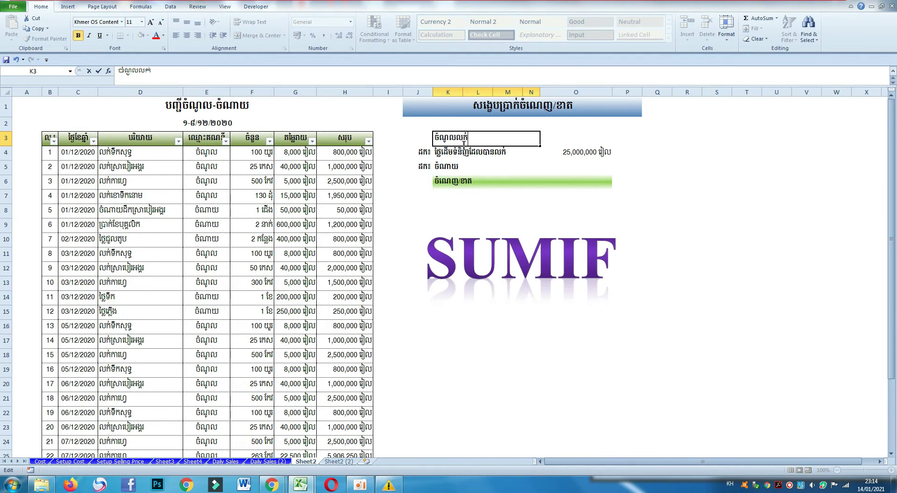
{"action": "left_click", "coordinate": [501, 334]}
{"action": "left_click", "coordinate": [200, 150]}
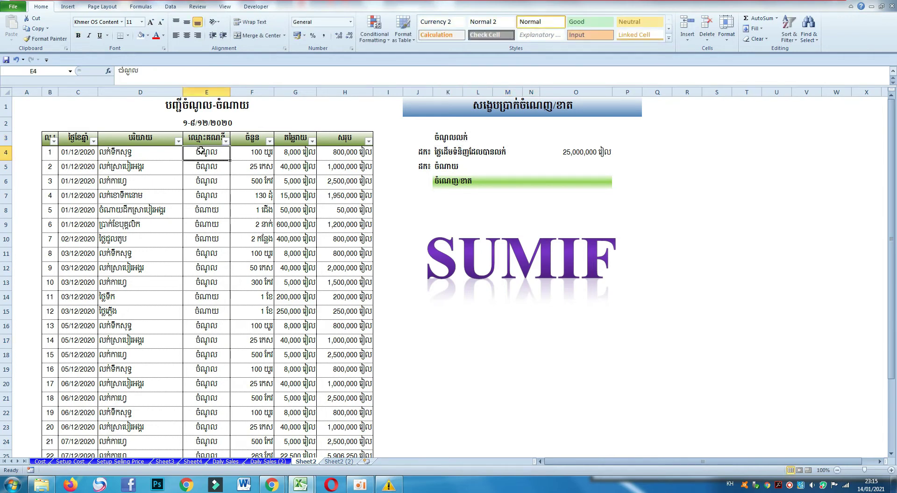
{"action": "left_click_drag", "start_coordinate": [199, 151], "coordinate": [195, 358]}
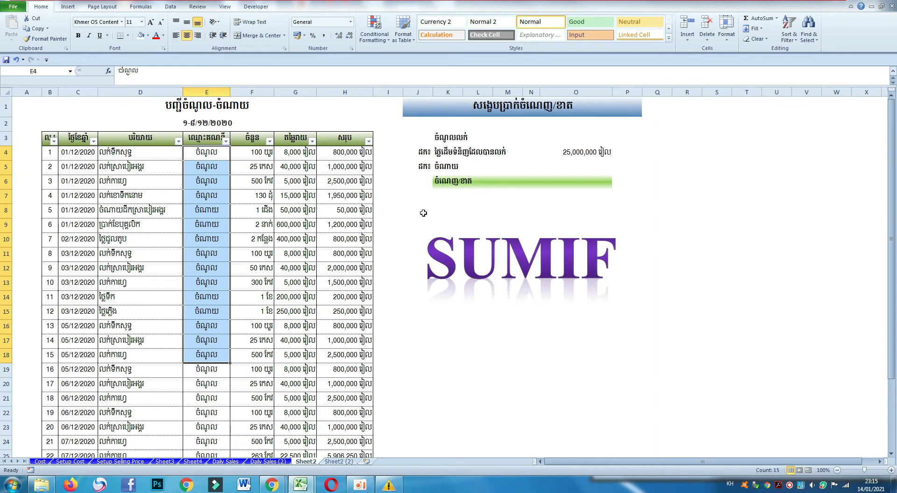
{"action": "left_click", "coordinate": [466, 137]}
{"action": "left_click", "coordinate": [587, 382]}
{"action": "left_click", "coordinate": [578, 141]}
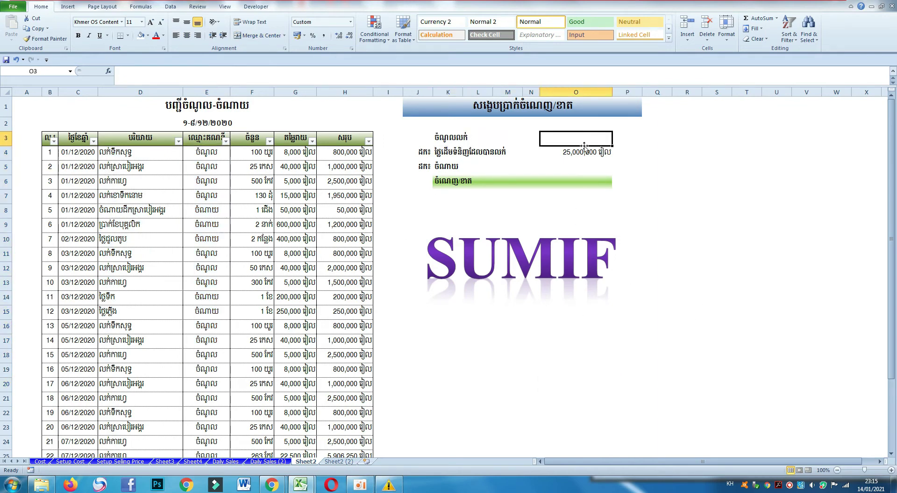
- Enter =SUMIF(E4:E29,K3,H4:H29) in O3, which currently returns 0
{"action": "type", "text": "="}
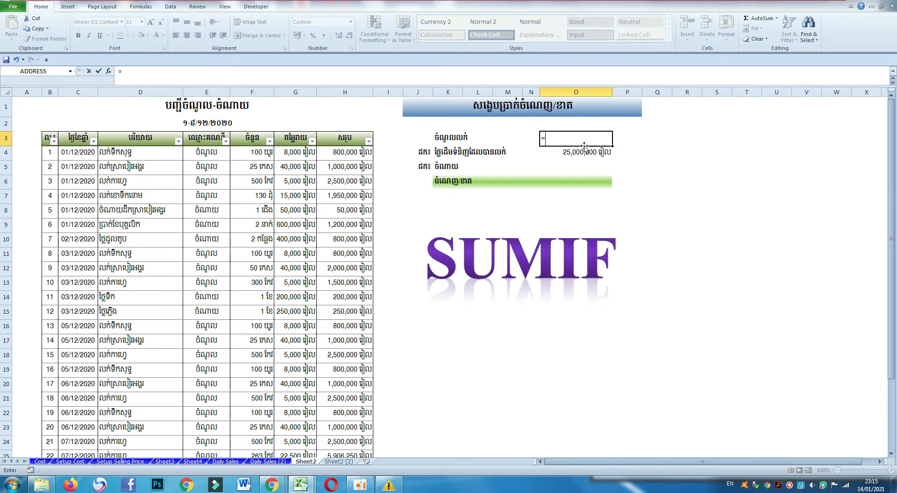
{"action": "type", "text": "sumif"}
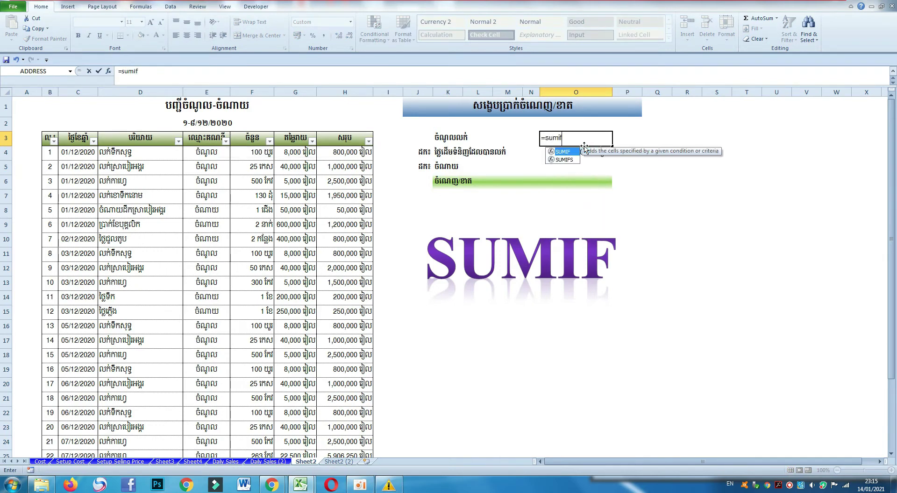
{"action": "type", "text": "("}
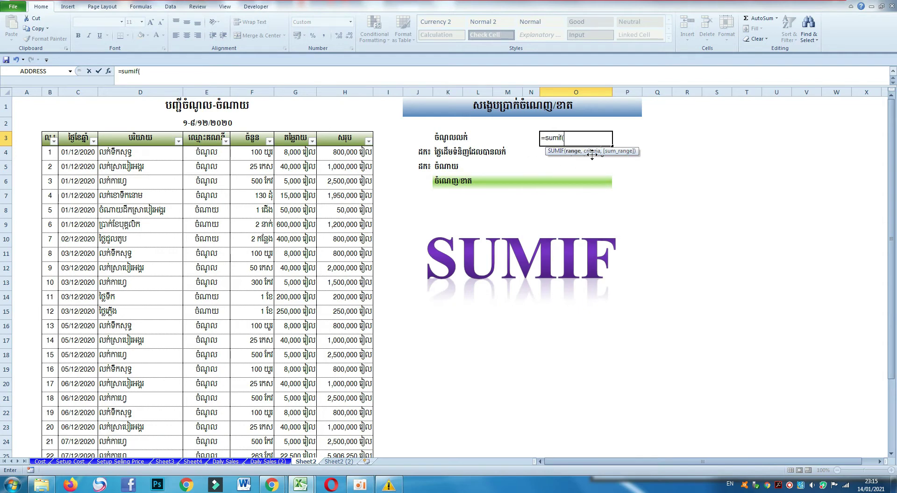
{"action": "mouse_move", "coordinate": [214, 154]}
{"action": "left_mouse_down"}
{"action": "mouse_move", "coordinate": [213, 484]}
{"action": "mouse_move", "coordinate": [221, 407]}
{"action": "left_mouse_up"}
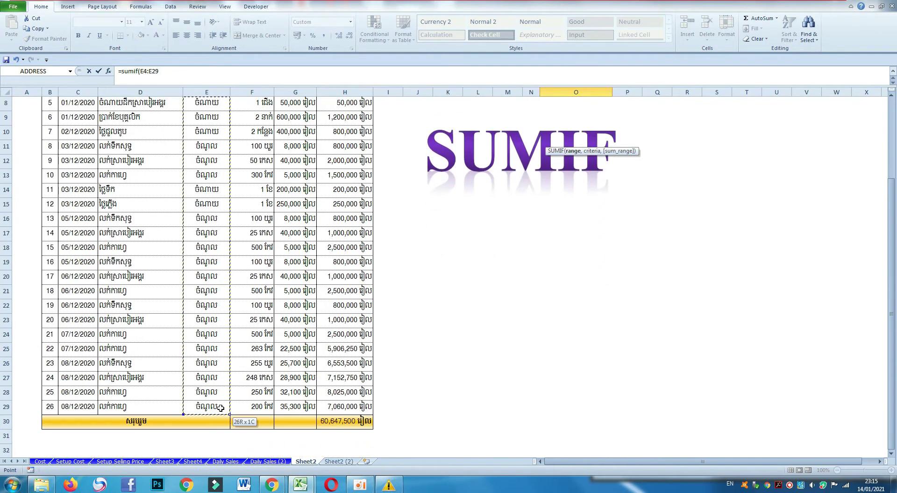
{"action": "type", "text": ","}
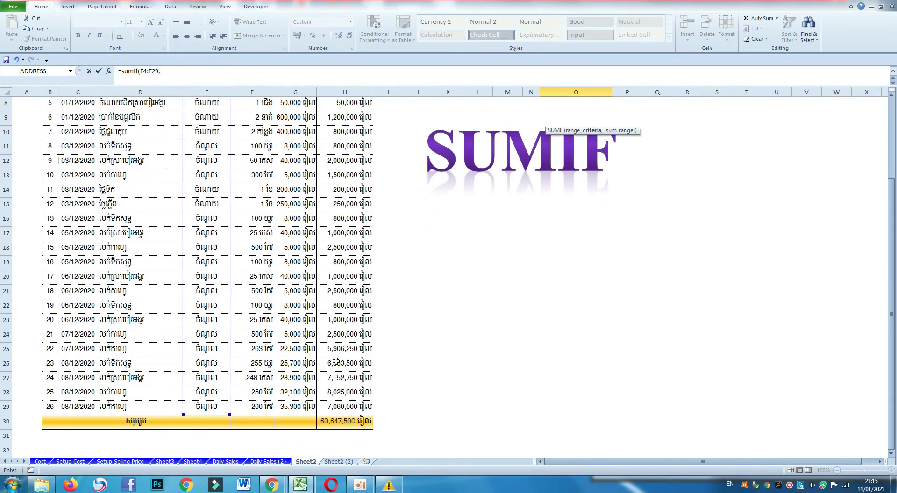
{"action": "scroll", "coordinate": [276, 268], "scroll_direction": "up", "scroll_amount": 1}
{"action": "scroll", "coordinate": [282, 265], "scroll_direction": "up", "scroll_amount": 1}
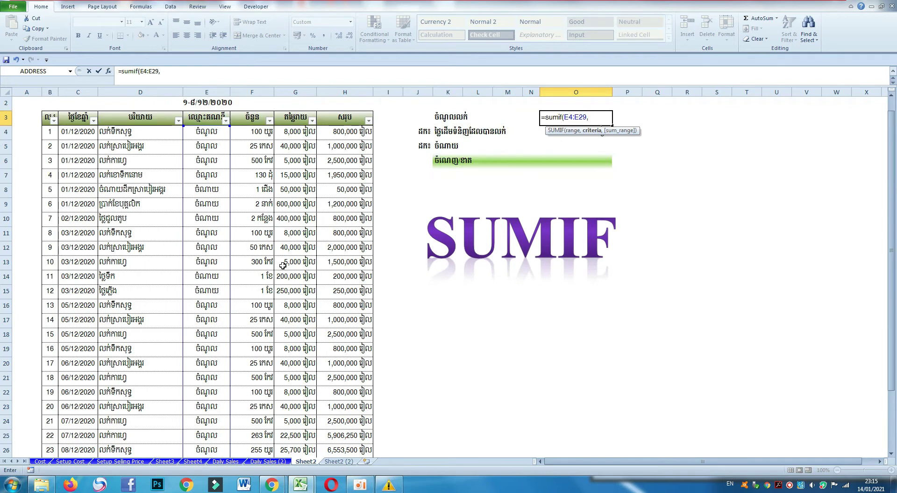
{"action": "left_click", "coordinate": [450, 118]}
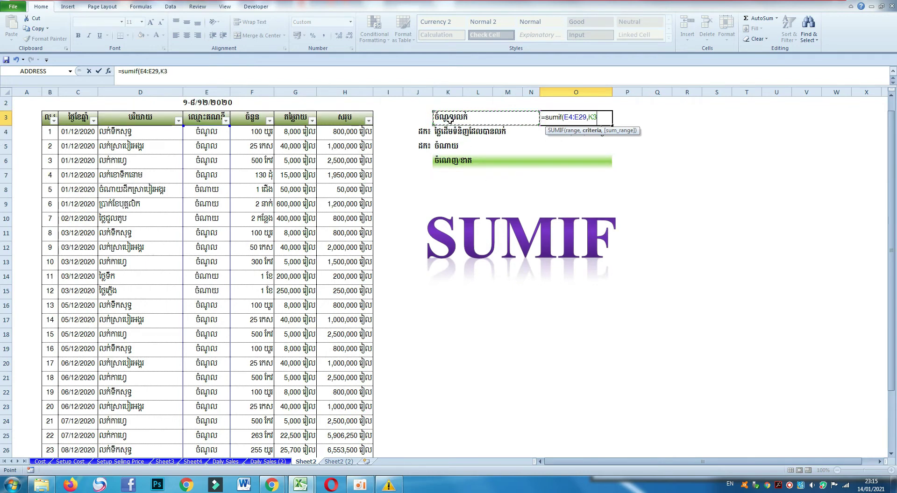
{"action": "type", "text": ","}
{"action": "mouse_move", "coordinate": [345, 133]}
{"action": "left_mouse_down"}
{"action": "mouse_move", "coordinate": [362, 273]}
{"action": "mouse_move", "coordinate": [364, 417]}
{"action": "left_mouse_up"}
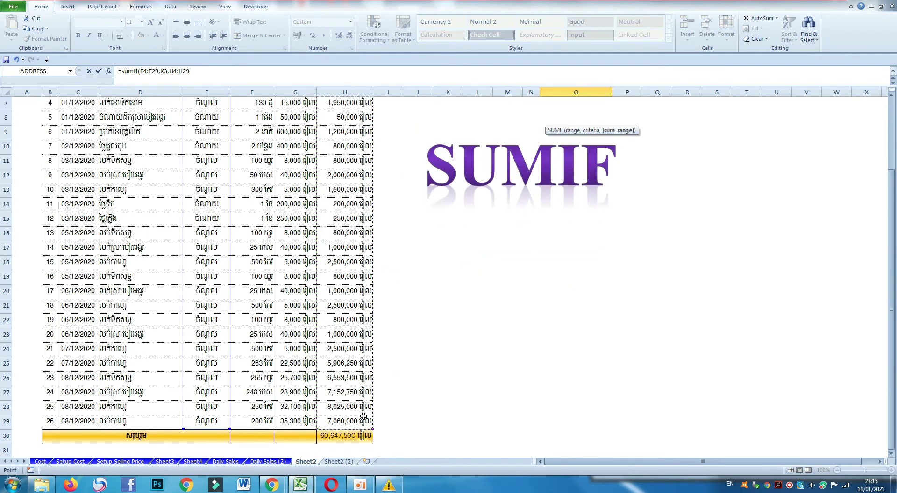
{"action": "key", "text": "Return"}
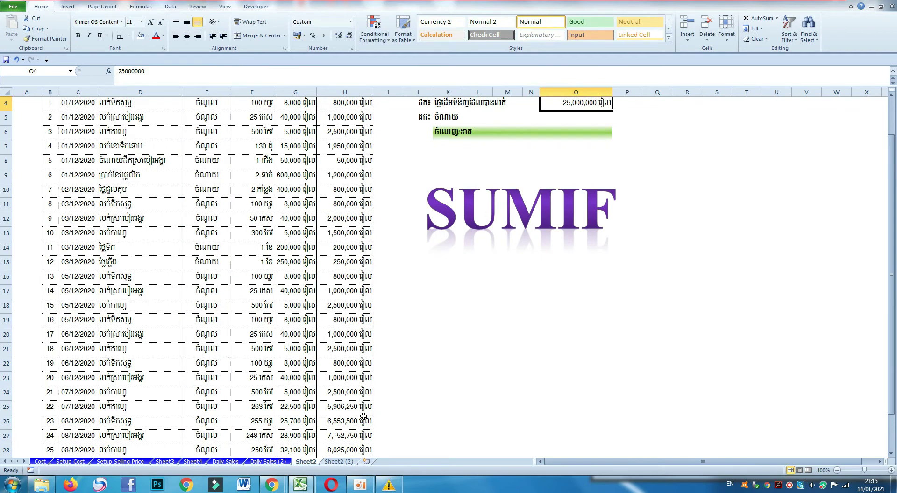
{"action": "scroll", "coordinate": [406, 405], "scroll_direction": "up", "scroll_amount": 1}
{"action": "left_click", "coordinate": [575, 139]}
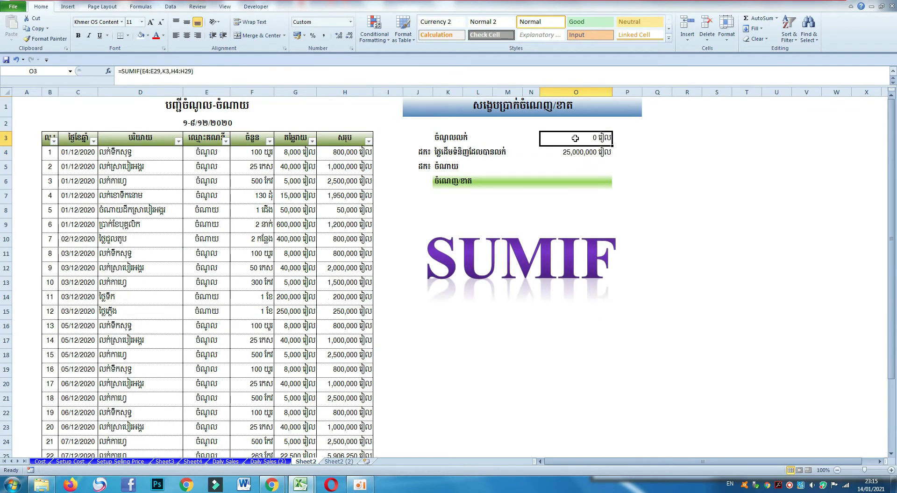
{"action": "left_click", "coordinate": [458, 136]}
{"action": "double_click", "coordinate": [457, 136]}
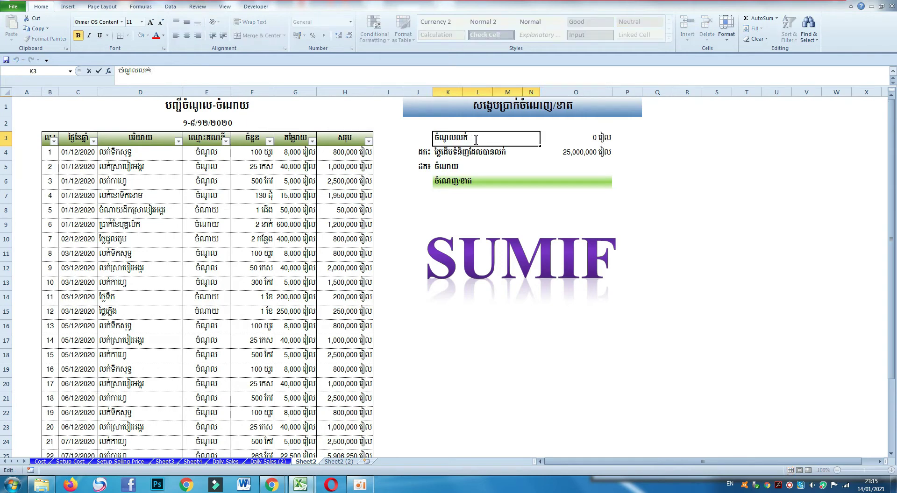
{"action": "key", "text": "Delete"}
{"action": "key", "text": "Delete"}
{"action": "key", "text": "Delete"}
{"action": "key", "text": "Return"}
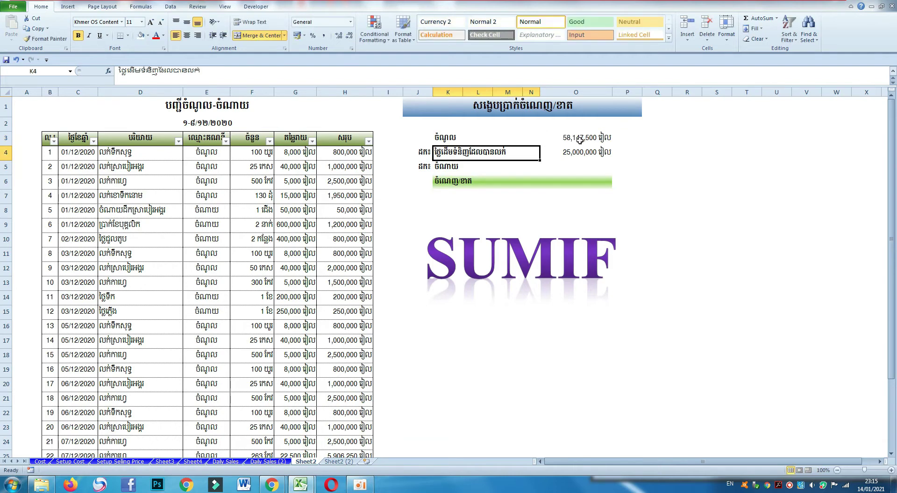
{"action": "left_click", "coordinate": [566, 139]}
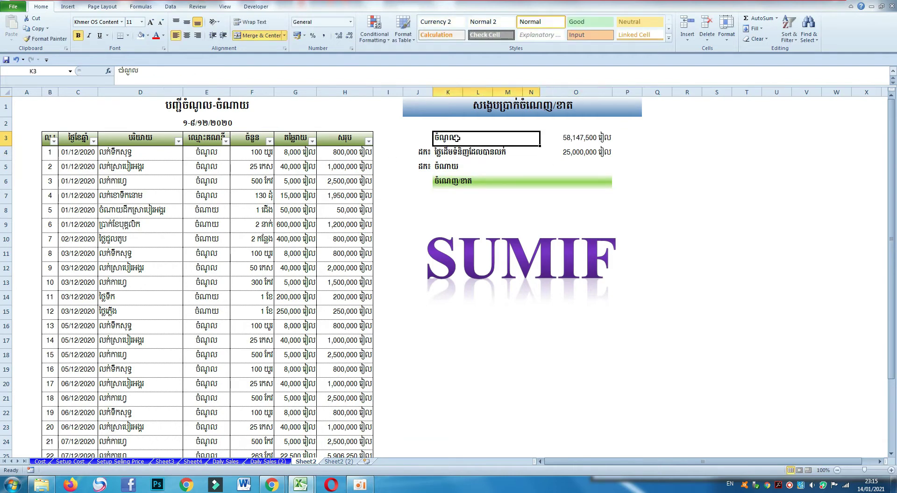
{"action": "left_click_drag", "start_coordinate": [206, 152], "coordinate": [206, 282]}
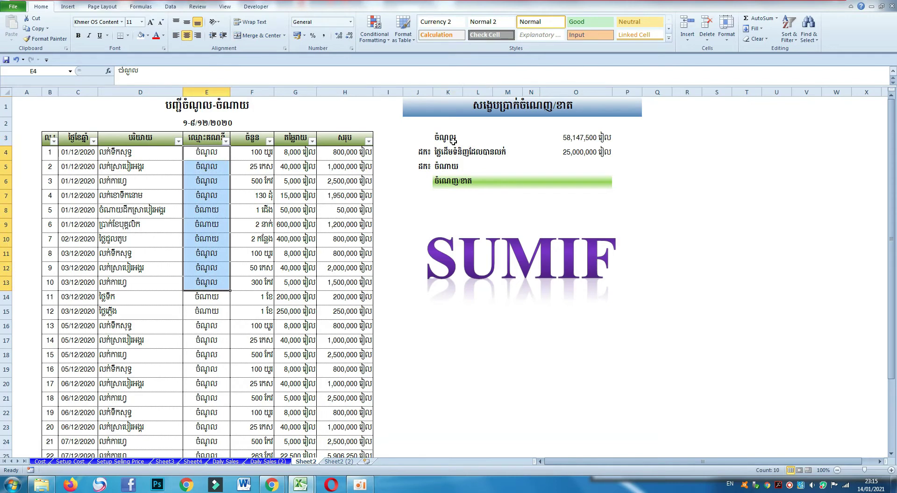
{"action": "left_click", "coordinate": [460, 140]}
{"action": "left_click", "coordinate": [584, 136]}
{"action": "left_click", "coordinate": [634, 230]}
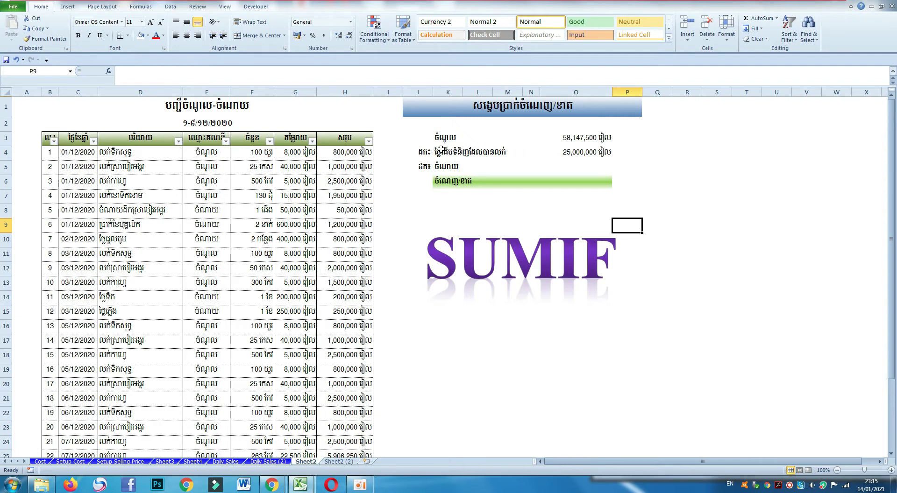
{"action": "left_click_drag", "start_coordinate": [440, 151], "coordinate": [587, 159]}
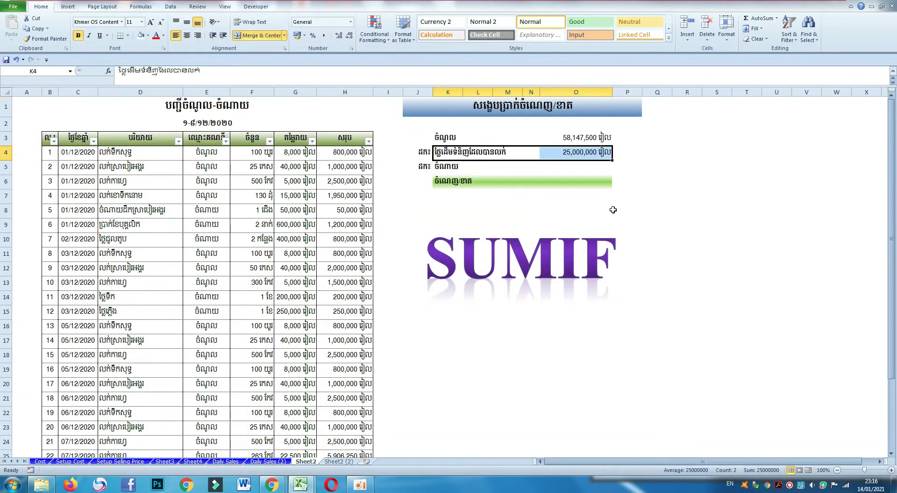
{"action": "left_click", "coordinate": [656, 209]}
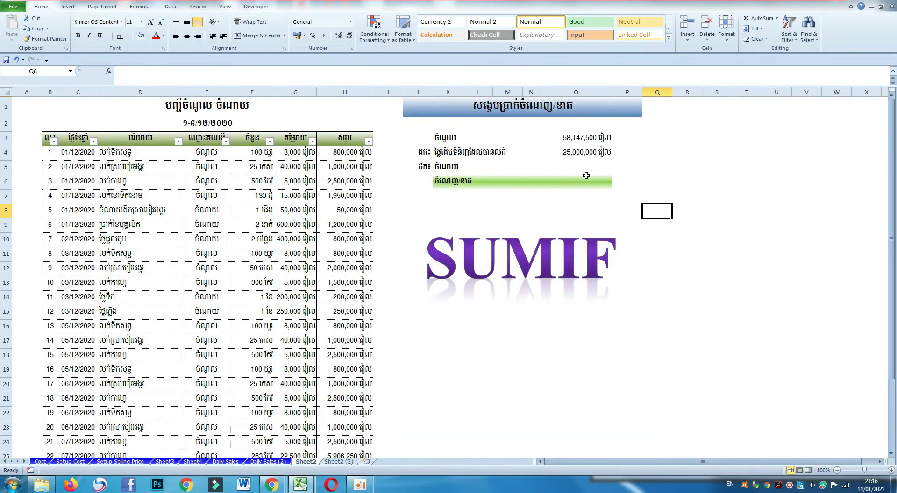
- Review the 25,000,000 value in O4 and the income SUMIF formula in O3
{"action": "left_click", "coordinate": [588, 154]}
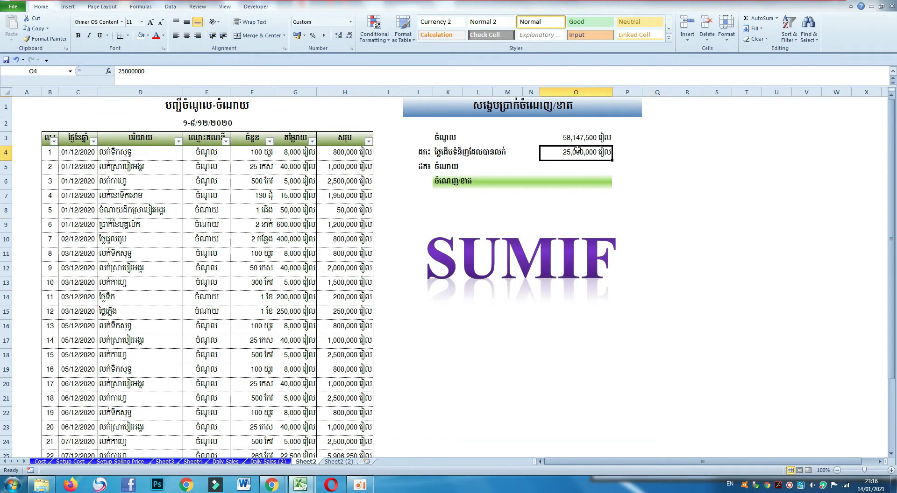
{"action": "left_click", "coordinate": [667, 163]}
{"action": "left_click", "coordinate": [584, 156]}
{"action": "left_click", "coordinate": [649, 214]}
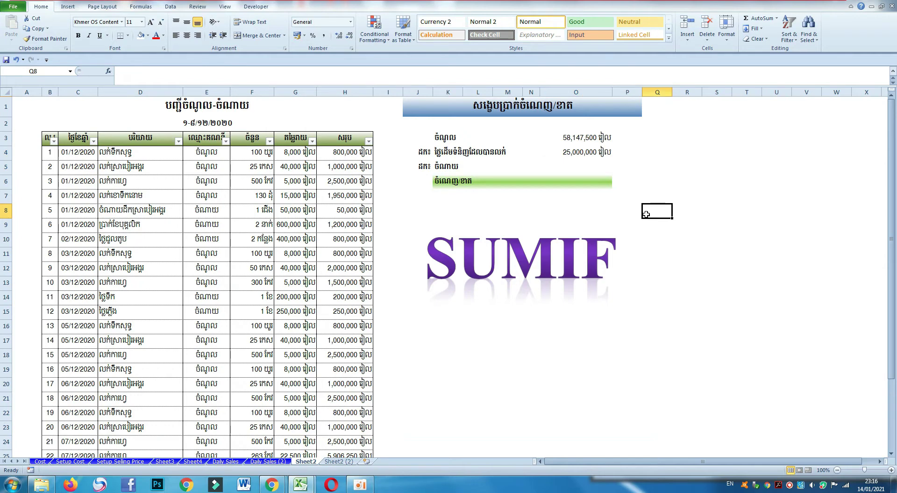
{"action": "left_click", "coordinate": [576, 140]}
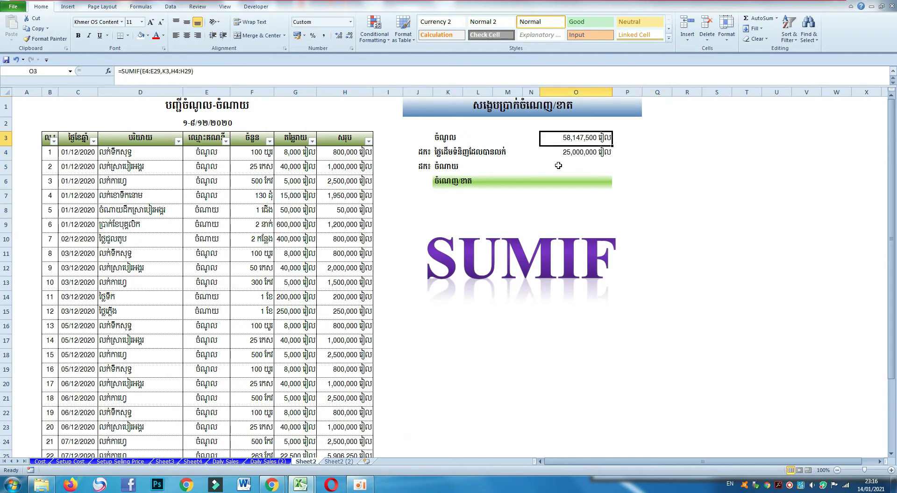
- Enter =SUMIF(E4:E29,K5,H4:H29) in O5 for a 2,500,000 expense total
{"action": "left_click", "coordinate": [559, 167]}
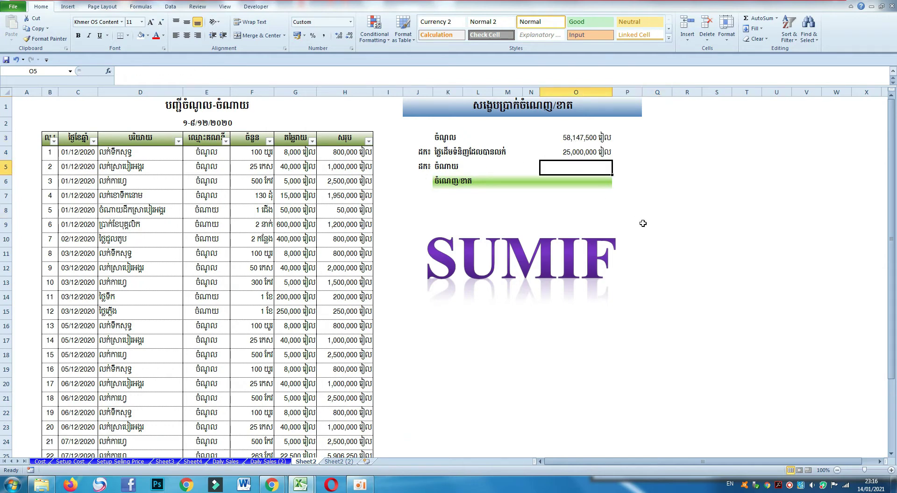
{"action": "type", "text": "="}
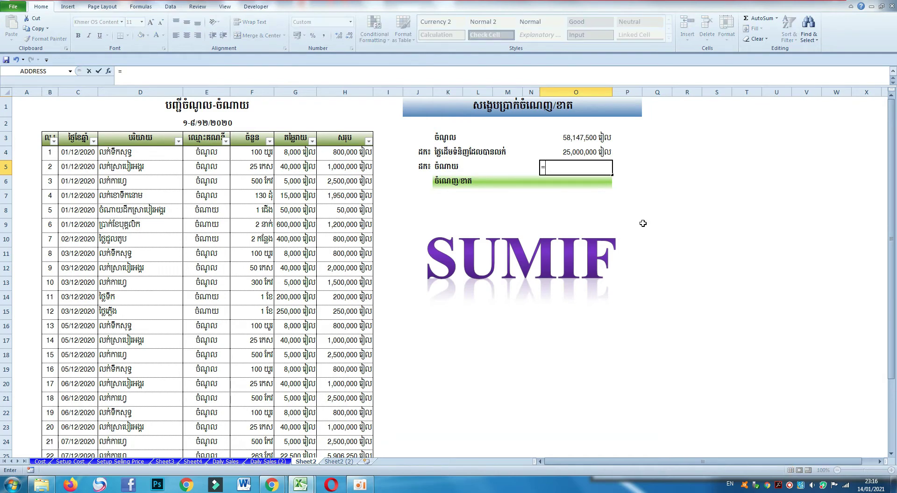
{"action": "type", "text": "sumif("}
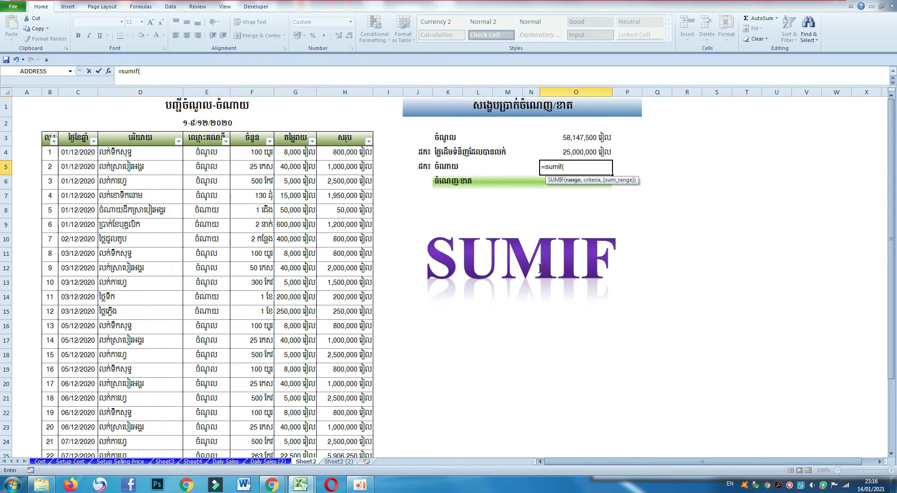
{"action": "left_click_drag", "start_coordinate": [206, 152], "coordinate": [215, 486]}
{"action": "type", "text": ","}
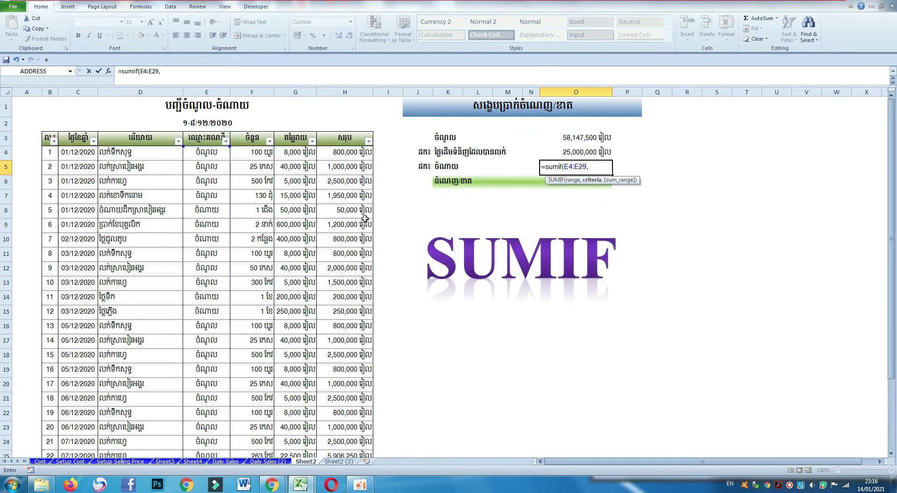
{"action": "left_click", "coordinate": [447, 166]}
{"action": "type", "text": ","}
{"action": "mouse_move", "coordinate": [337, 152]}
{"action": "left_mouse_down"}
{"action": "mouse_move", "coordinate": [348, 484]}
{"action": "mouse_move", "coordinate": [349, 423]}
{"action": "left_mouse_up"}
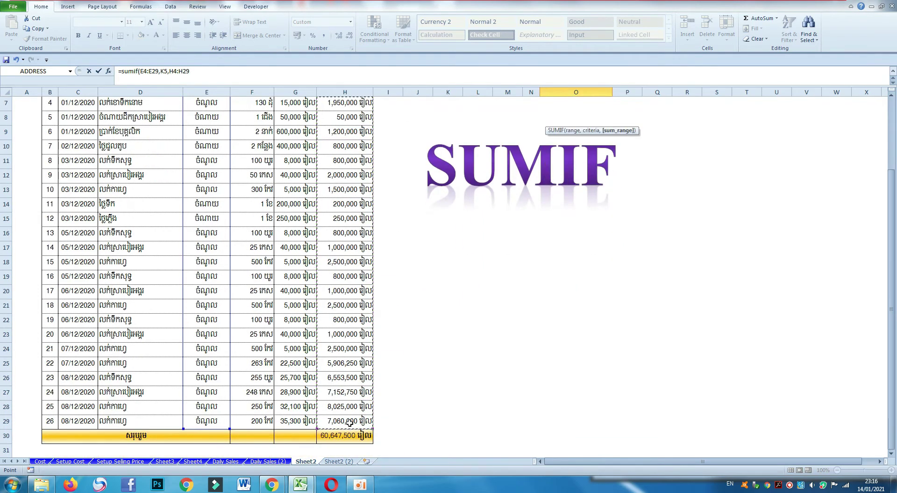
{"action": "key", "text": "Return"}
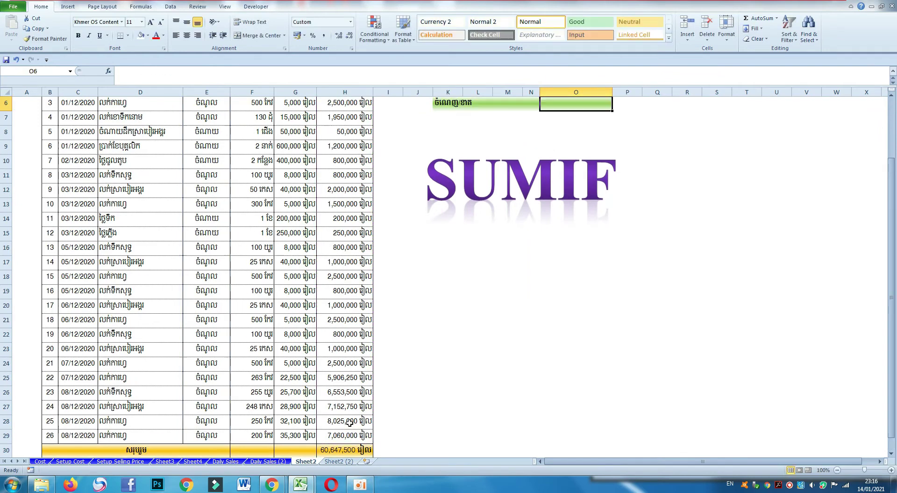
{"action": "scroll", "coordinate": [550, 419], "scroll_direction": "up", "scroll_amount": 2}
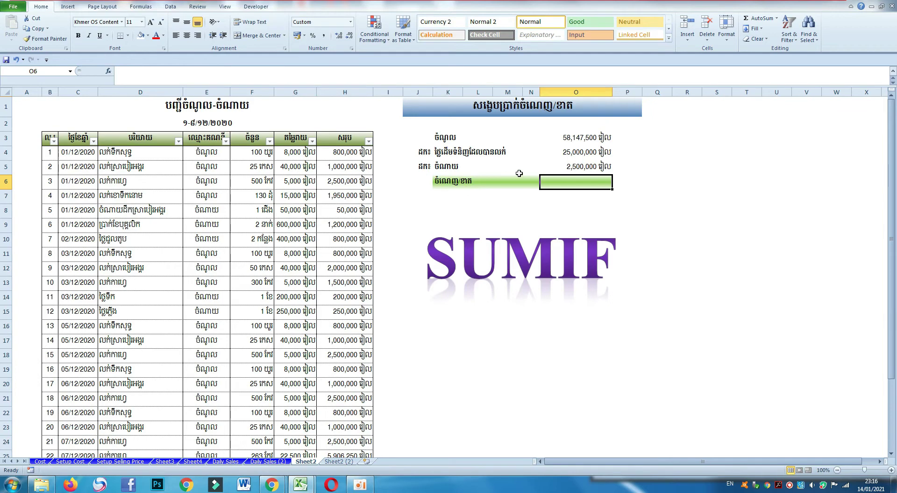
- Dismiss the colour-scheme prompt and review the O3 formula and K3–K5 labels
{"action": "left_click", "coordinate": [695, 232]}
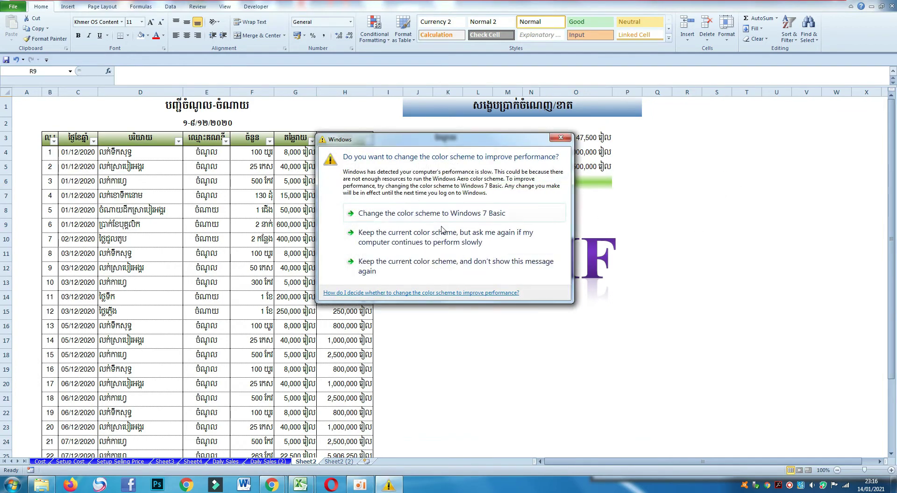
{"action": "left_click", "coordinate": [560, 137]}
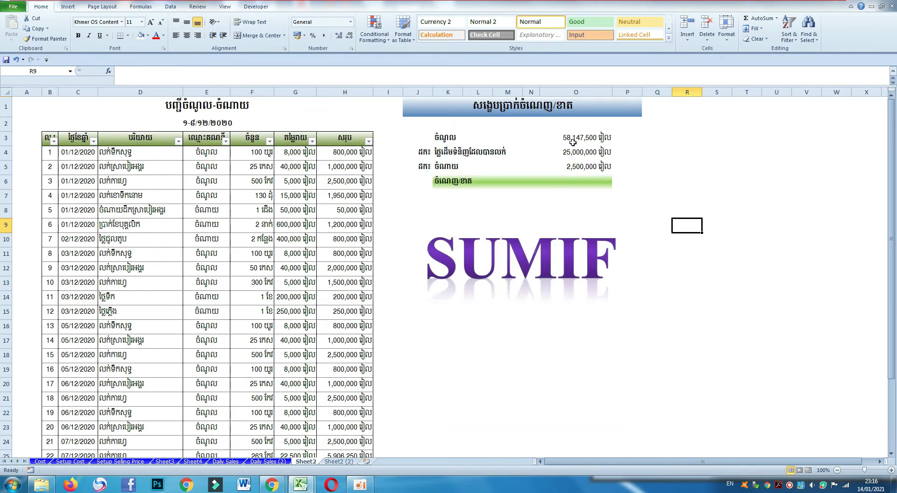
{"action": "left_click", "coordinate": [569, 140]}
{"action": "left_click", "coordinate": [453, 137]}
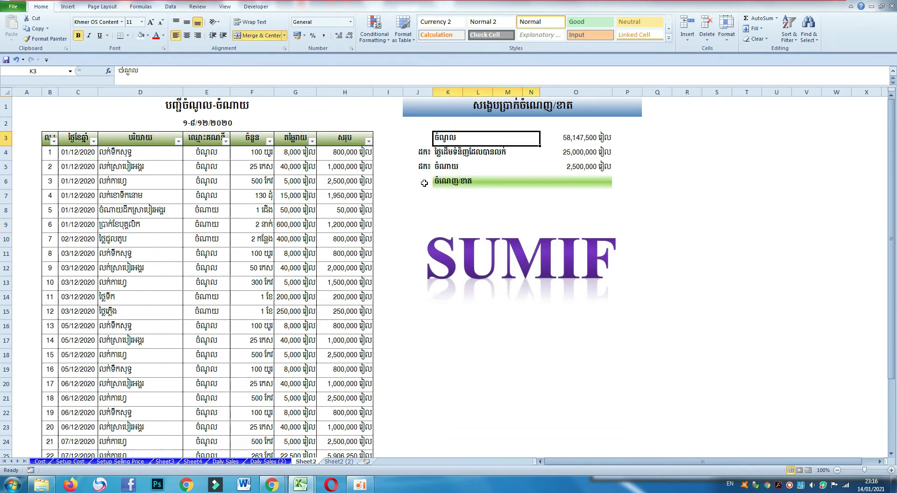
{"action": "left_click", "coordinate": [448, 156]}
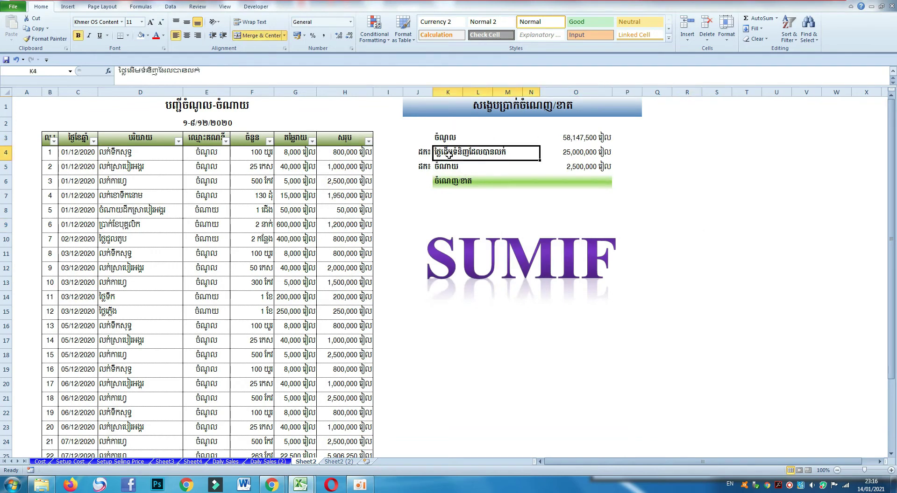
{"action": "left_click", "coordinate": [450, 167]}
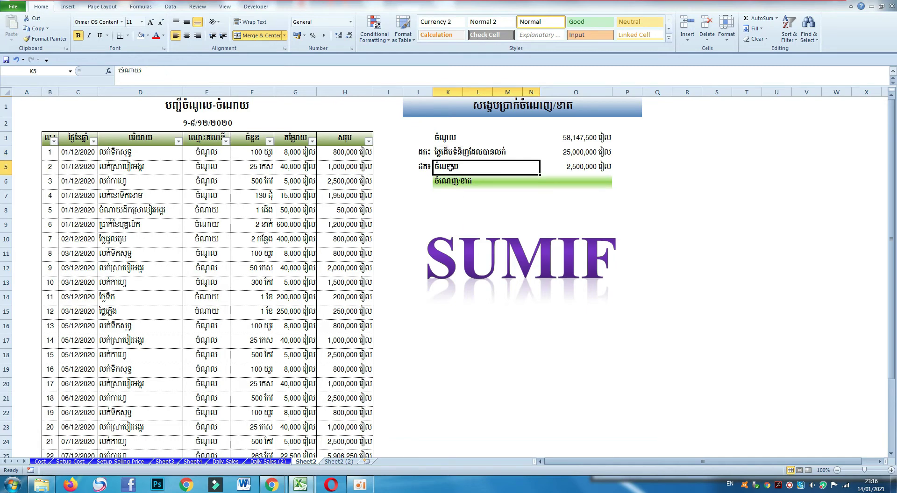
- Enter =O3-SUM(O4:O5) in O6, giving a net profit of 30,647,500
{"action": "left_click", "coordinate": [596, 183]}
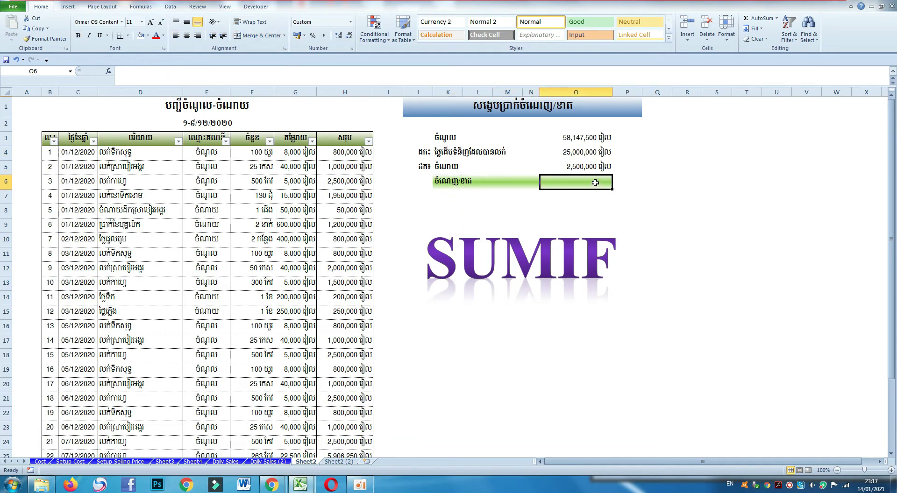
{"action": "type", "text": "ឲ"}
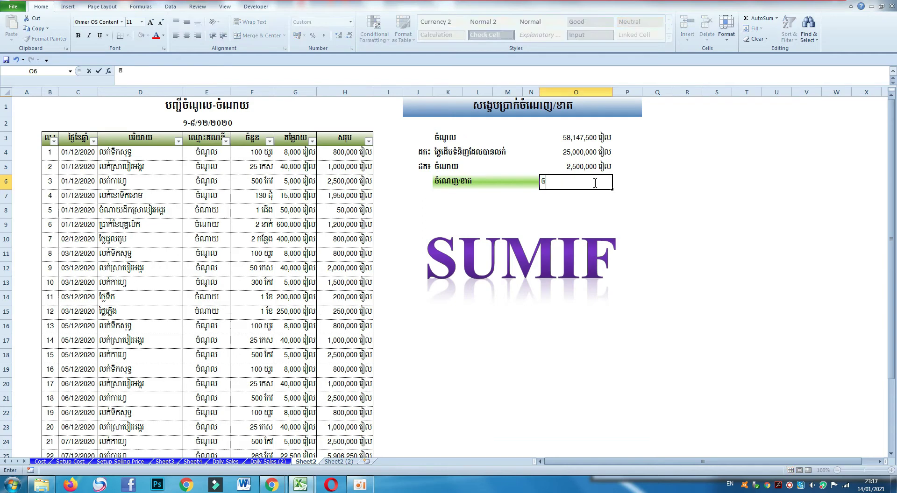
{"action": "type", "text": "="}
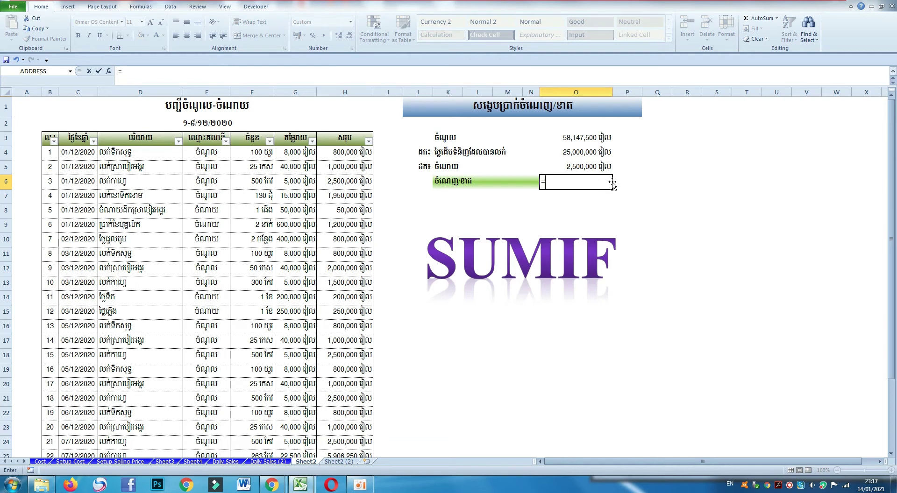
{"action": "left_click", "coordinate": [579, 138]}
{"action": "type", "text": "-"}
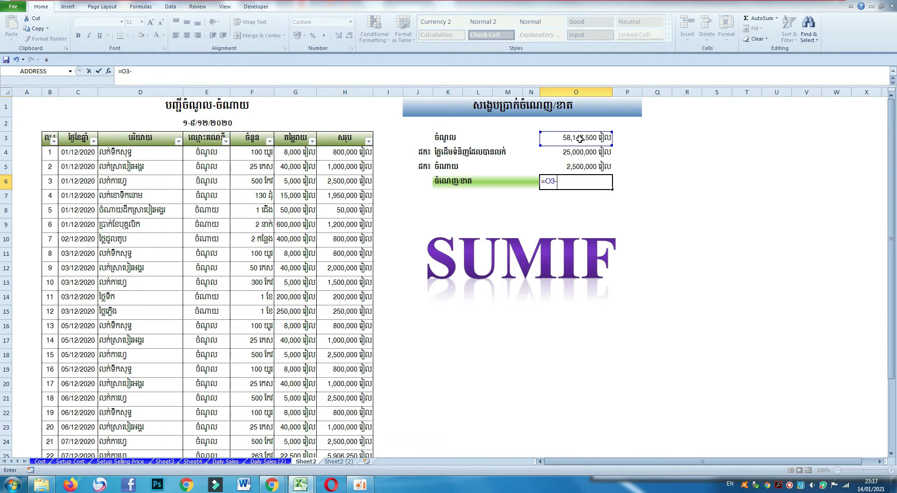
{"action": "type", "text": "sum("}
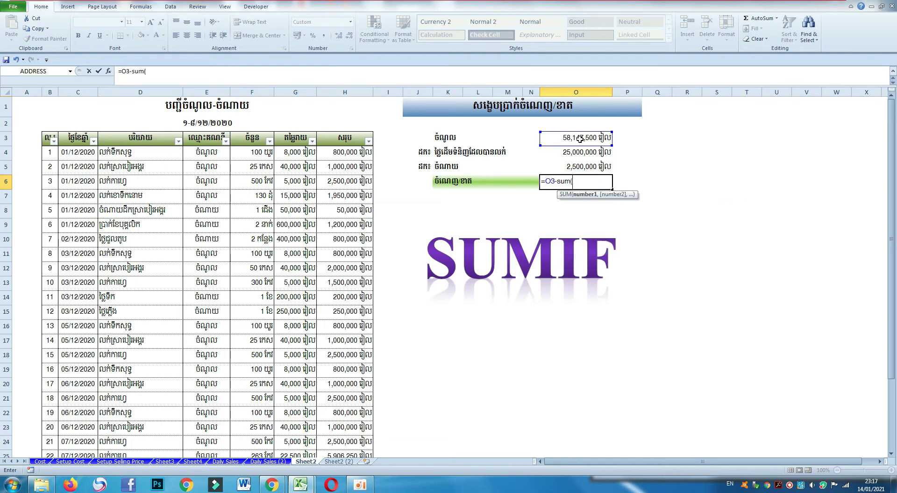
{"action": "left_click_drag", "start_coordinate": [584, 151], "coordinate": [588, 163]}
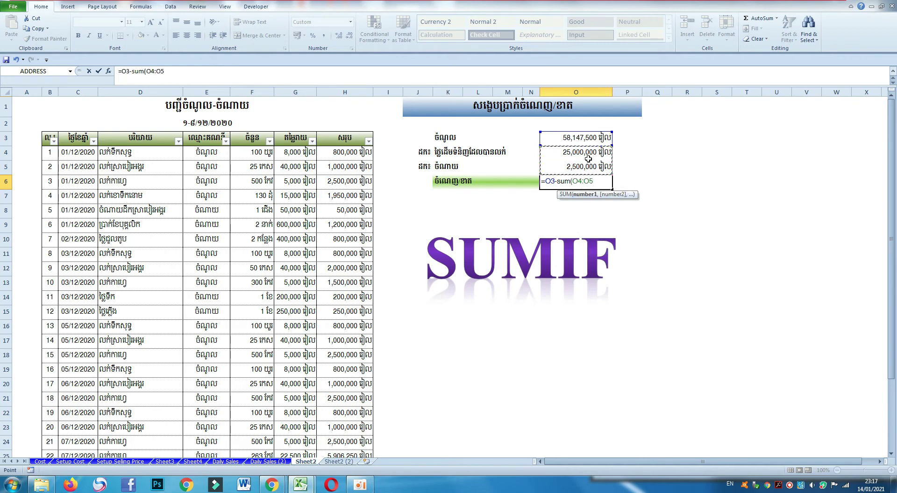
{"action": "type", "text": ")"}
{"action": "key", "text": "Return"}
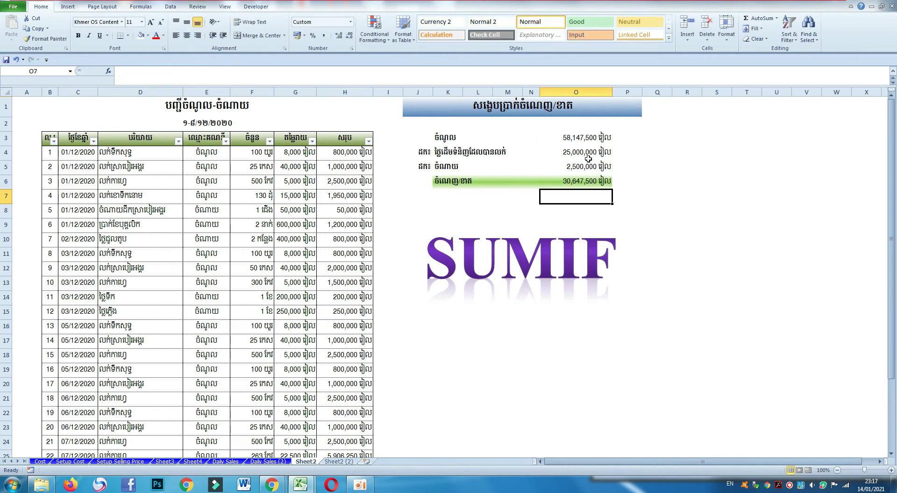
{"action": "left_click", "coordinate": [581, 183]}
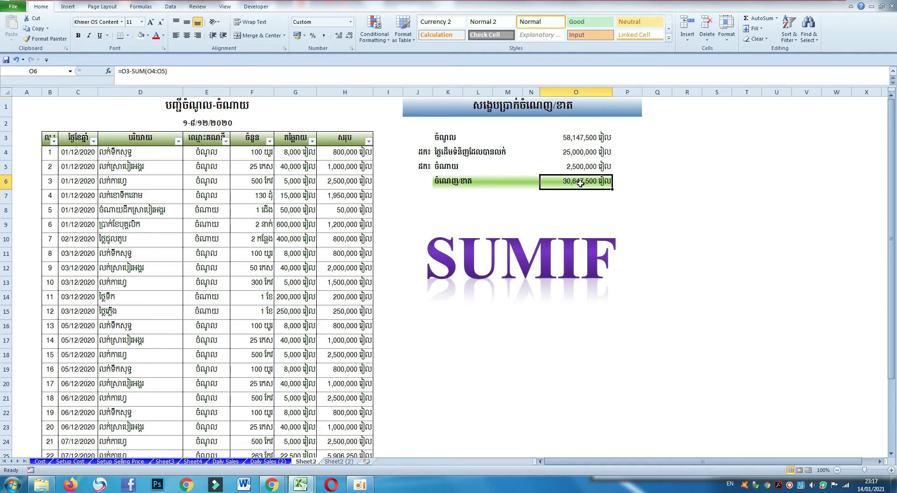
{"action": "left_click", "coordinate": [657, 253]}
{"action": "left_click", "coordinate": [529, 197]}
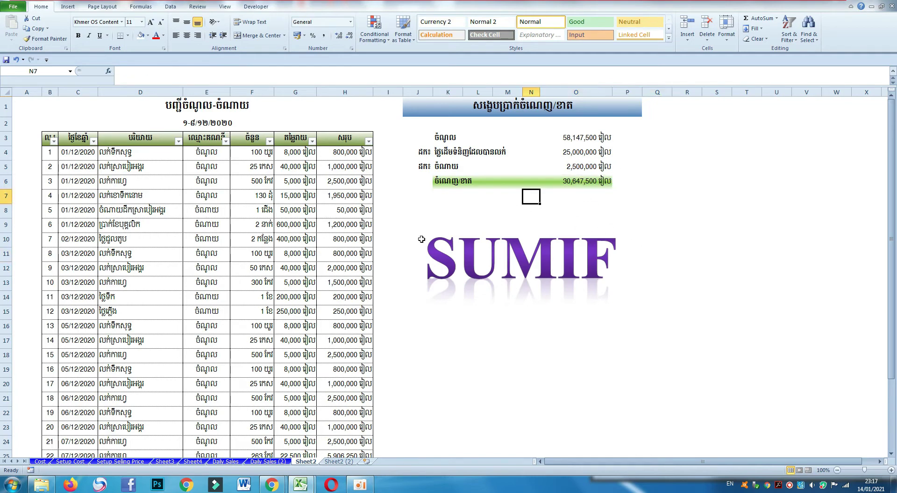
{"action": "scroll", "coordinate": [303, 257], "scroll_direction": "down", "scroll_amount": 1}
{"action": "scroll", "coordinate": [196, 245], "scroll_direction": "down", "scroll_amount": 3}
{"action": "scroll", "coordinate": [251, 272], "scroll_direction": "up", "scroll_amount": 3}
{"action": "scroll", "coordinate": [252, 272], "scroll_direction": "down", "scroll_amount": 3}
{"action": "scroll", "coordinate": [329, 267], "scroll_direction": "up", "scroll_amount": 3}
{"action": "left_click", "coordinate": [443, 152]}
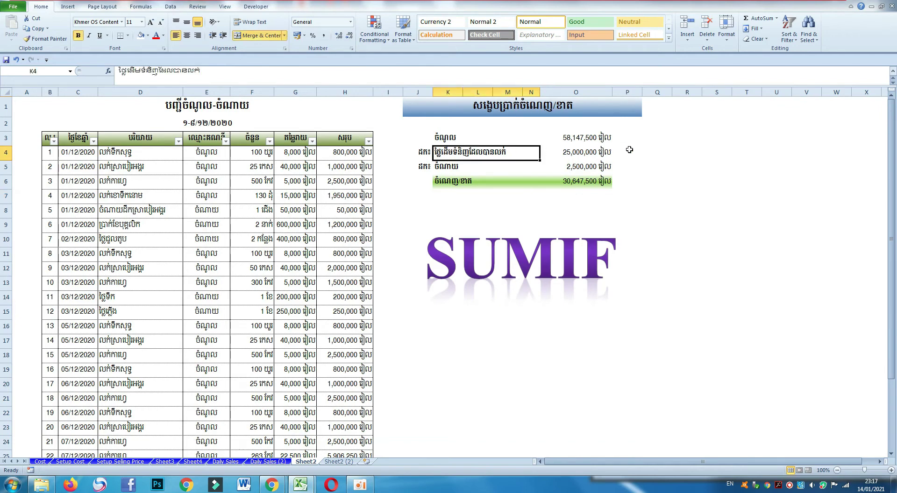
{"action": "left_click", "coordinate": [690, 152]}
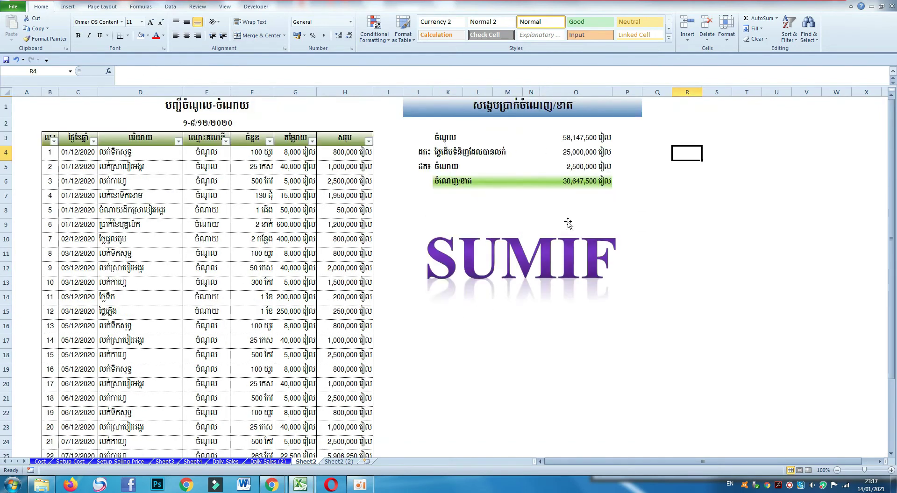
{"action": "left_click", "coordinate": [592, 185]}
{"action": "left_click", "coordinate": [563, 139]}
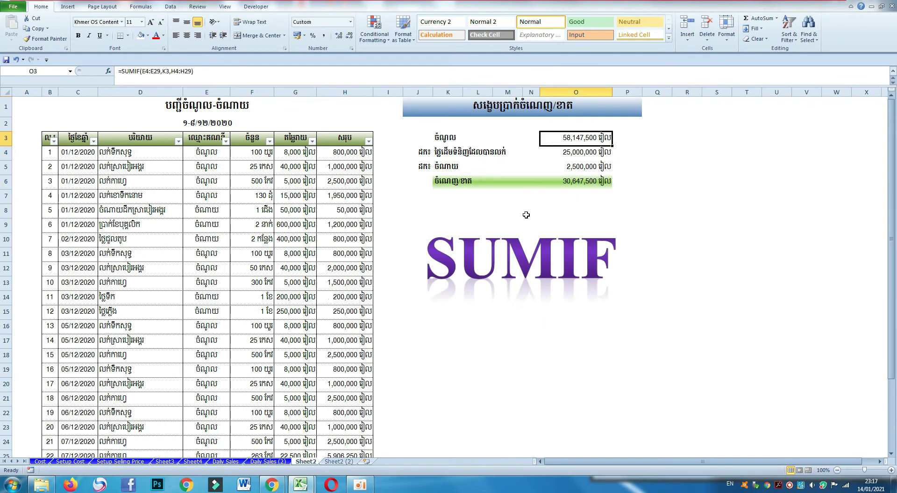
{"action": "scroll", "coordinate": [336, 266], "scroll_direction": "down", "scroll_amount": 2}
{"action": "scroll", "coordinate": [303, 276], "scroll_direction": "up", "scroll_amount": 2}
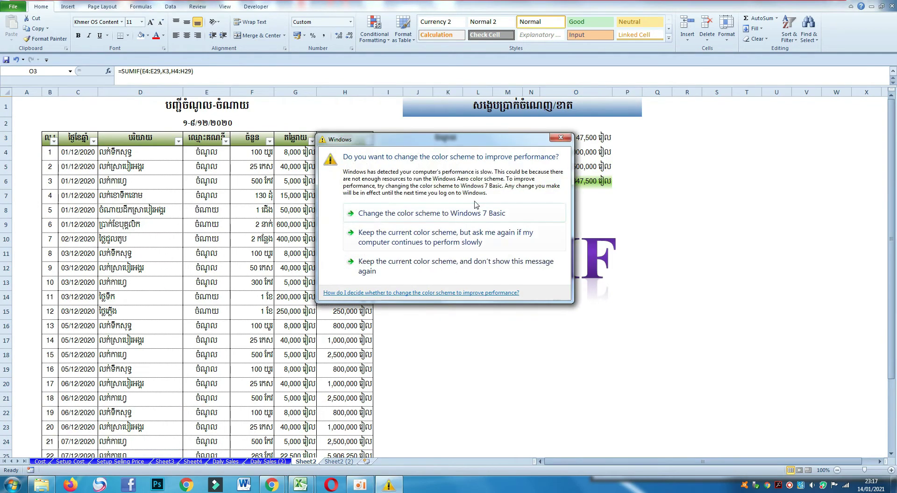
{"action": "left_click", "coordinate": [561, 138]}
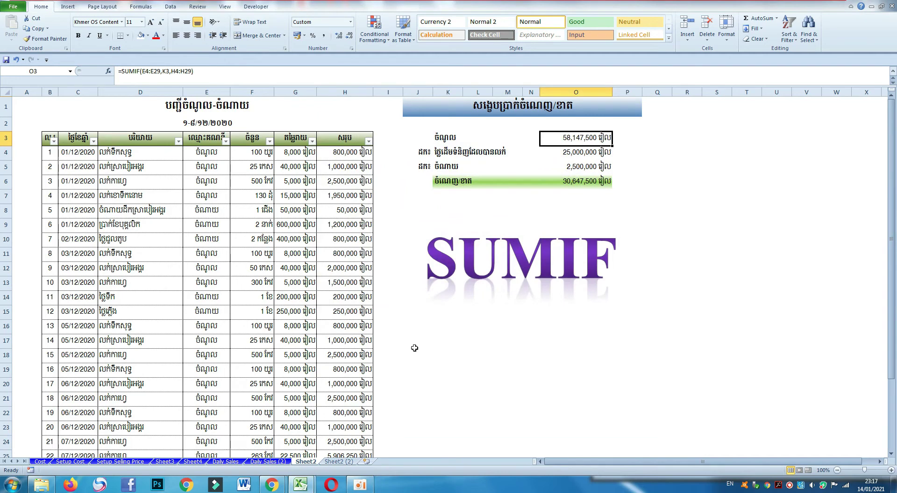
{"action": "left_click", "coordinate": [530, 210]}
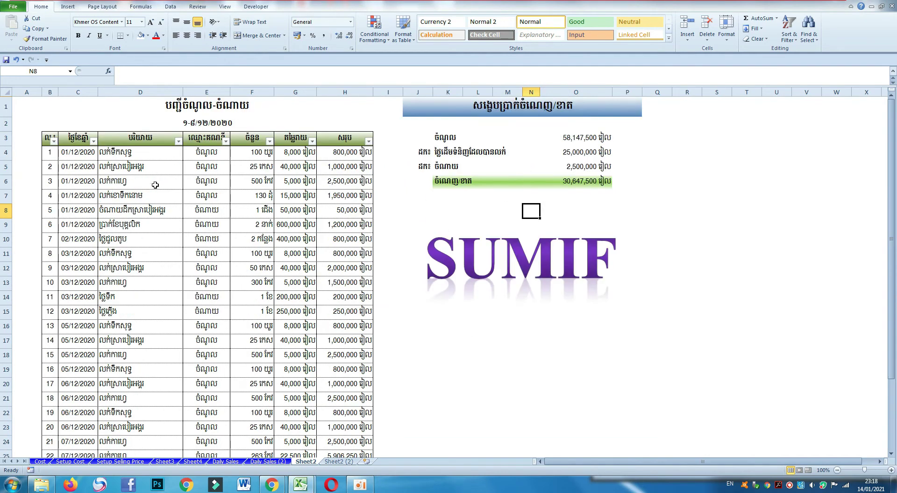
{"action": "left_click", "coordinate": [453, 201]}
{"action": "scroll", "coordinate": [220, 311], "scroll_direction": "down", "scroll_amount": 2}
{"action": "scroll", "coordinate": [223, 270], "scroll_direction": "up", "scroll_amount": 2}
{"action": "scroll", "coordinate": [198, 253], "scroll_direction": "down", "scroll_amount": 4}
{"action": "scroll", "coordinate": [196, 254], "scroll_direction": "up", "scroll_amount": 4}
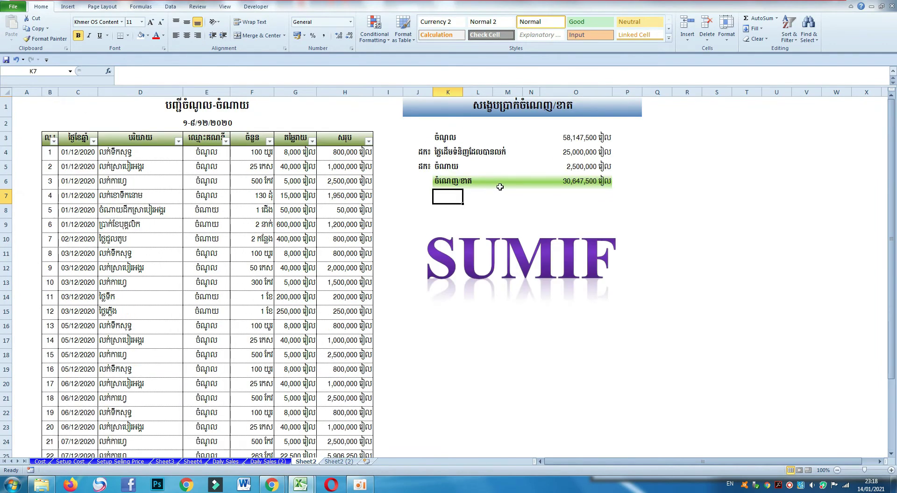
{"action": "left_click", "coordinate": [530, 312]}
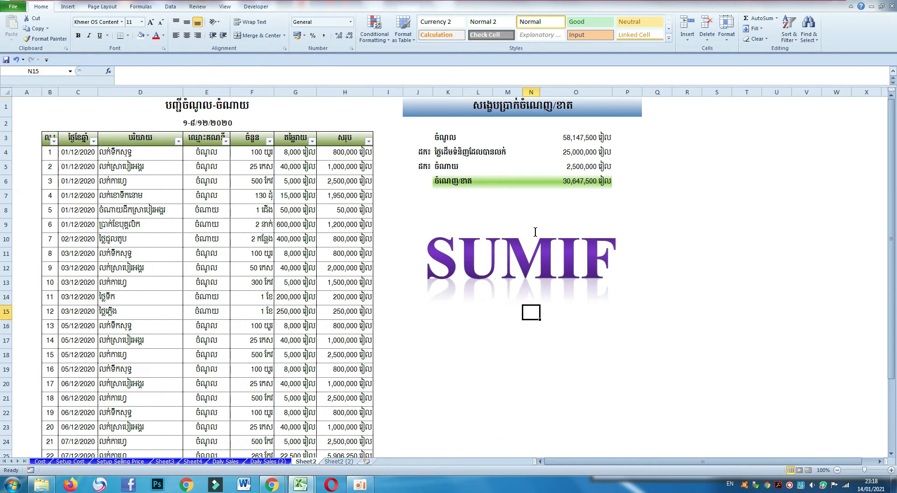
{"action": "left_click", "coordinate": [493, 358]}
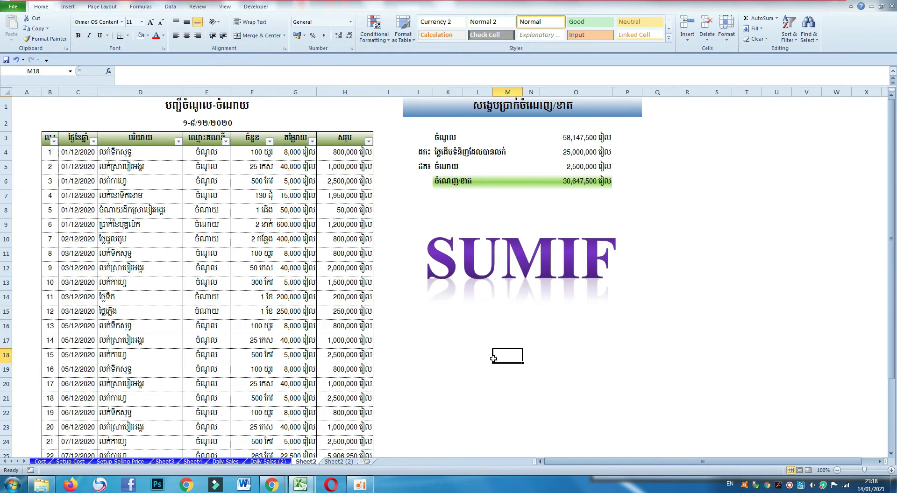
{"action": "scroll", "coordinate": [392, 350], "scroll_direction": "down", "scroll_amount": 4}
{"action": "scroll", "coordinate": [322, 317], "scroll_direction": "up", "scroll_amount": 4}
{"action": "left_click", "coordinate": [212, 227]}
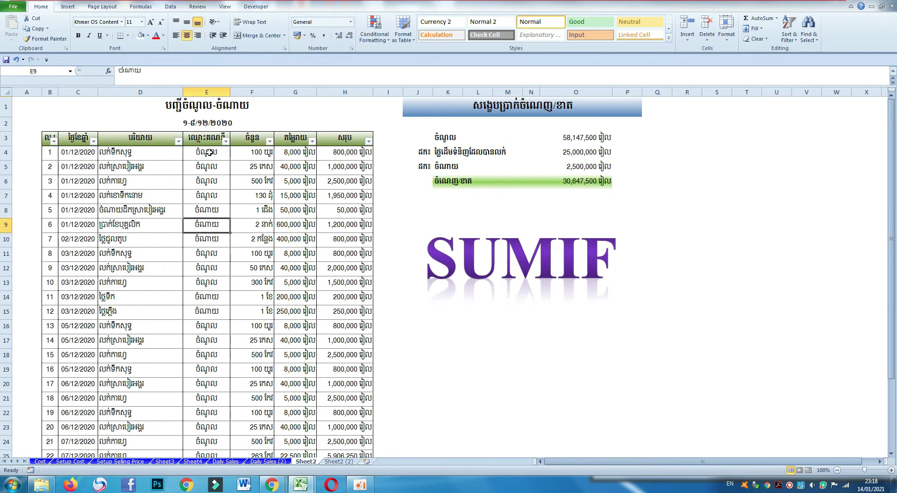
{"action": "scroll", "coordinate": [206, 318], "scroll_direction": "down", "scroll_amount": 2}
{"action": "scroll", "coordinate": [206, 319], "scroll_direction": "down", "scroll_amount": 1}
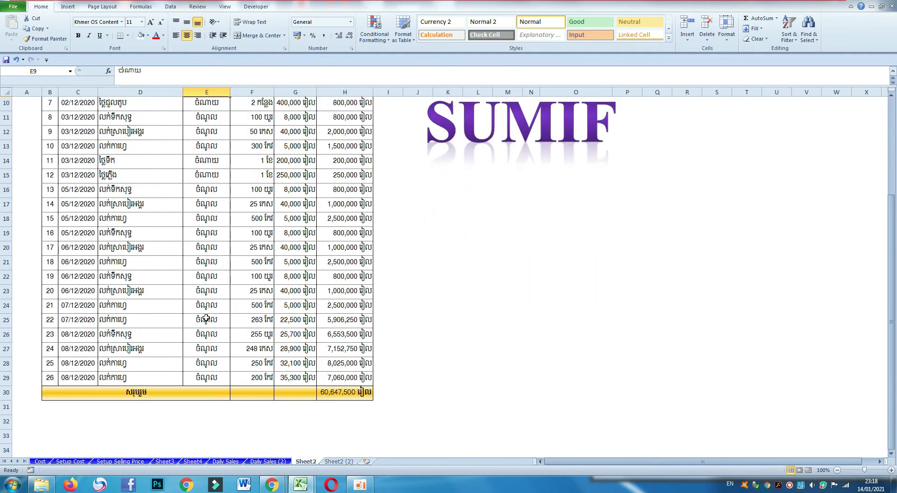
{"action": "scroll", "coordinate": [208, 318], "scroll_direction": "up", "scroll_amount": 3}
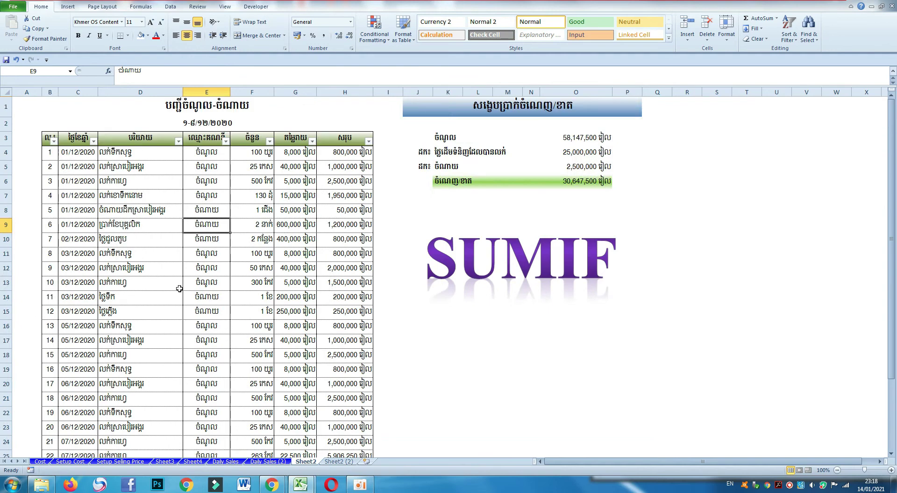
{"action": "left_click_drag", "start_coordinate": [207, 149], "coordinate": [195, 437]}
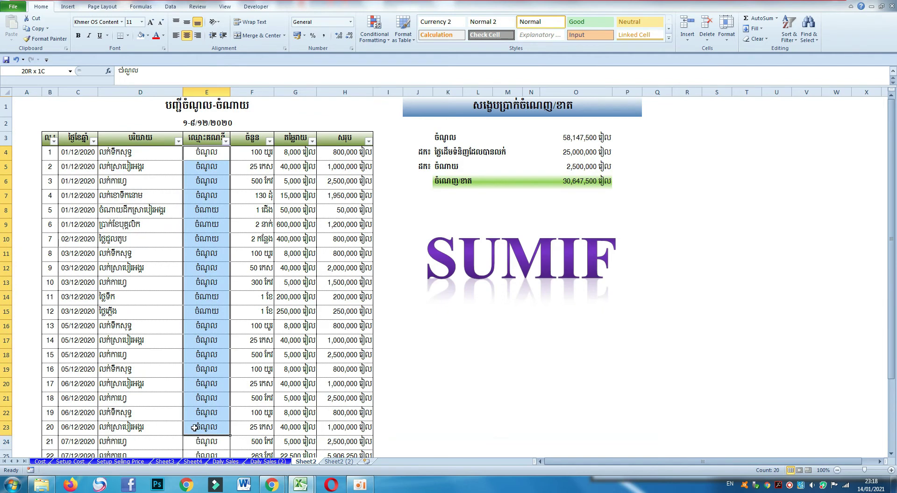
{"action": "scroll", "coordinate": [204, 315], "scroll_direction": "up", "scroll_amount": 2}
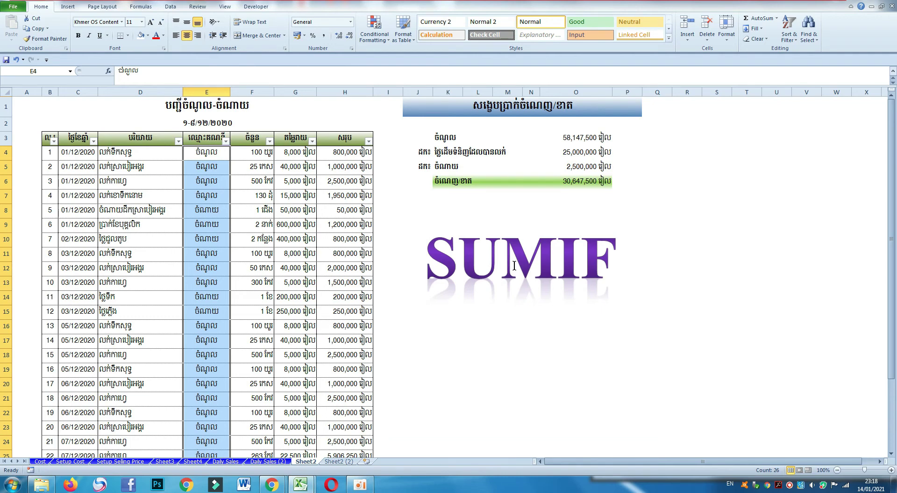
{"action": "left_click", "coordinate": [249, 257]}
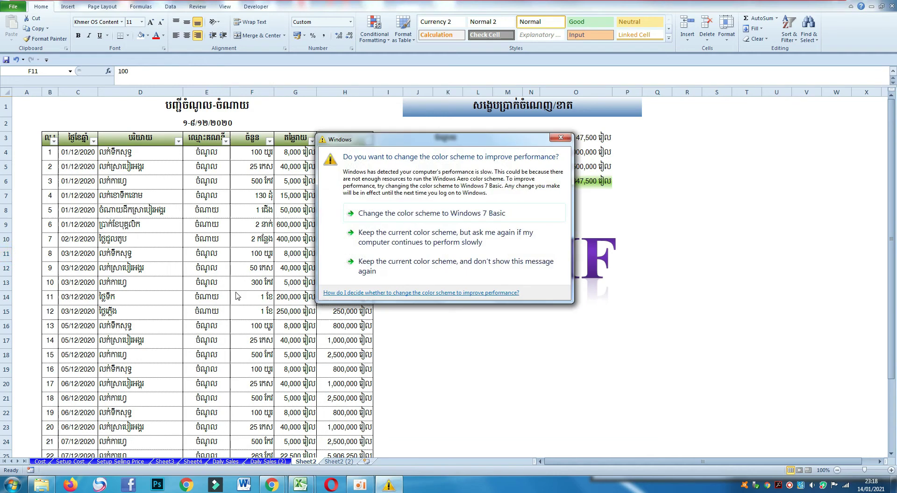
{"action": "left_click", "coordinate": [554, 142]}
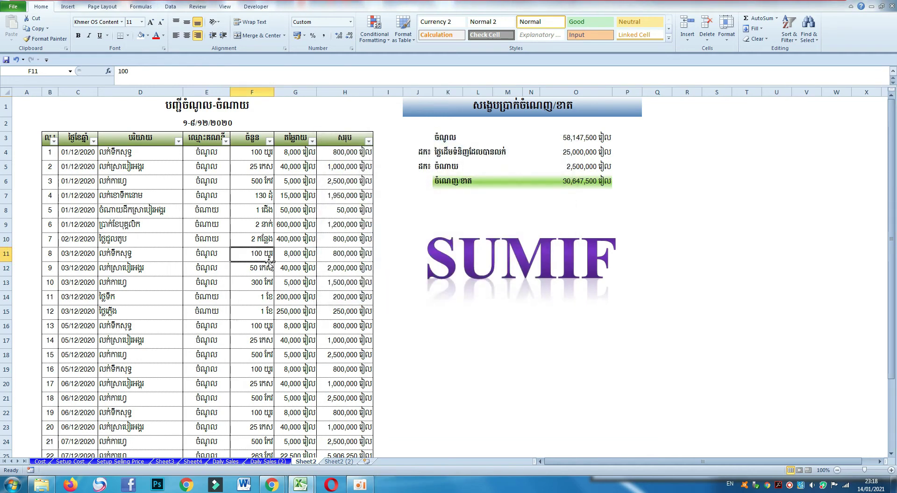
{"action": "left_click", "coordinate": [394, 279]}
{"action": "left_click", "coordinate": [399, 327]}
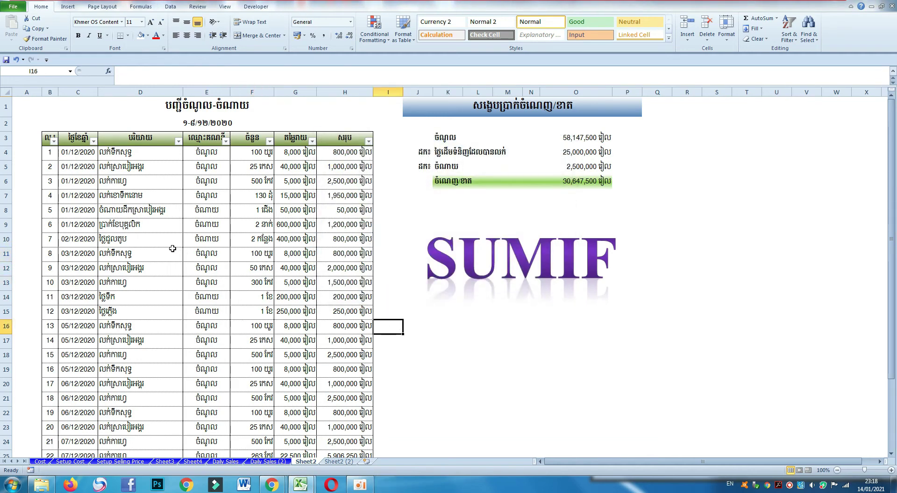
{"action": "scroll", "coordinate": [241, 194], "scroll_direction": "down", "scroll_amount": 2}
{"action": "scroll", "coordinate": [232, 240], "scroll_direction": "up", "scroll_amount": 2}
{"action": "scroll", "coordinate": [244, 324], "scroll_direction": "down", "scroll_amount": 2}
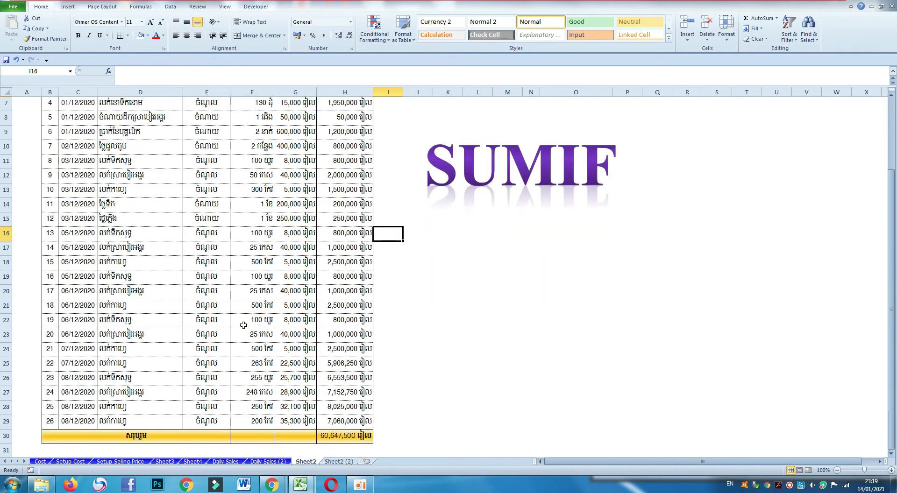
{"action": "scroll", "coordinate": [244, 325], "scroll_direction": "up", "scroll_amount": 1}
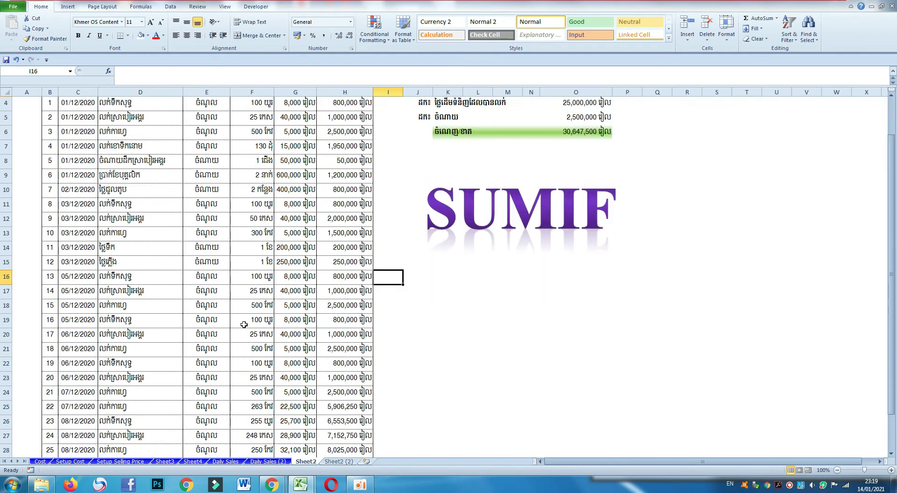
{"action": "scroll", "coordinate": [269, 278], "scroll_direction": "up", "scroll_amount": 1}
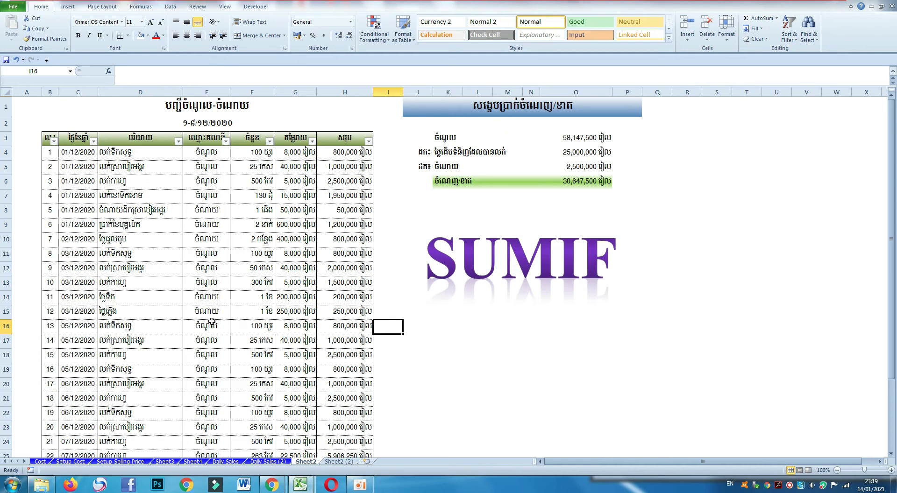
{"action": "scroll", "coordinate": [309, 280], "scroll_direction": "down", "scroll_amount": 1}
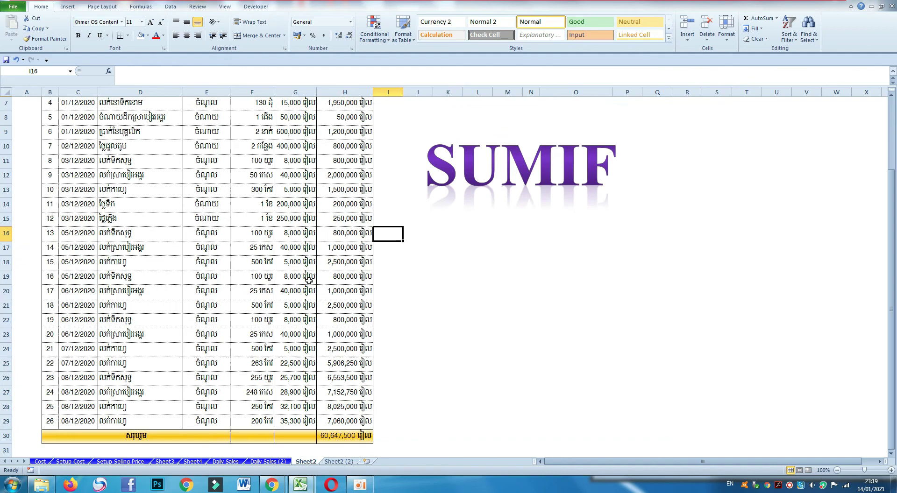
{"action": "scroll", "coordinate": [309, 281], "scroll_direction": "up", "scroll_amount": 1}
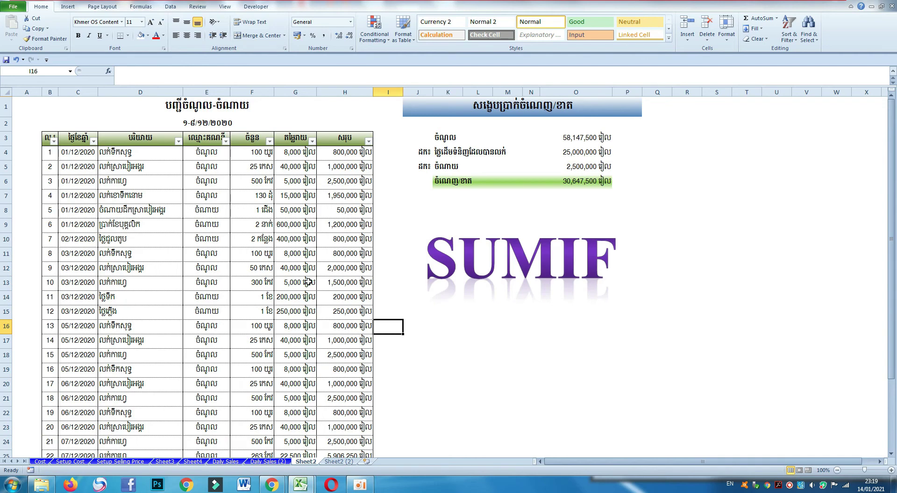
{"action": "scroll", "coordinate": [255, 284], "scroll_direction": "down", "scroll_amount": 3}
{"action": "scroll", "coordinate": [245, 288], "scroll_direction": "down", "scroll_amount": 1}
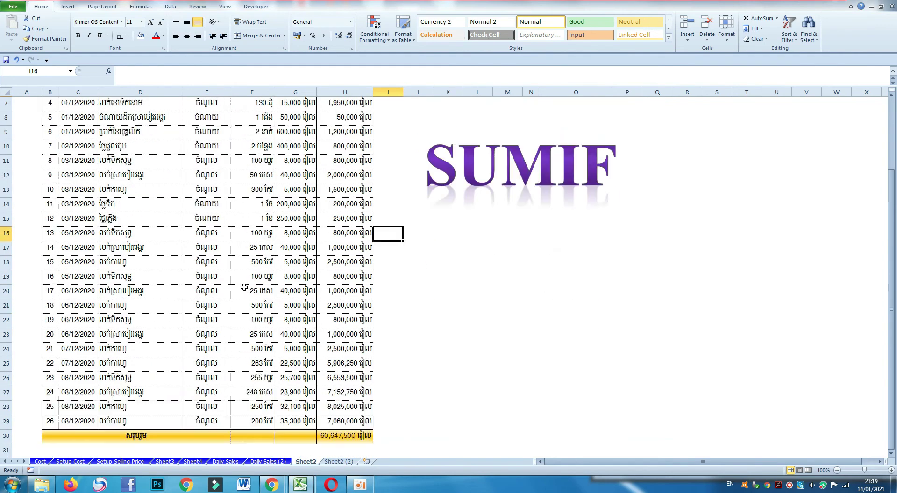
{"action": "scroll", "coordinate": [244, 285], "scroll_direction": "up", "scroll_amount": 4}
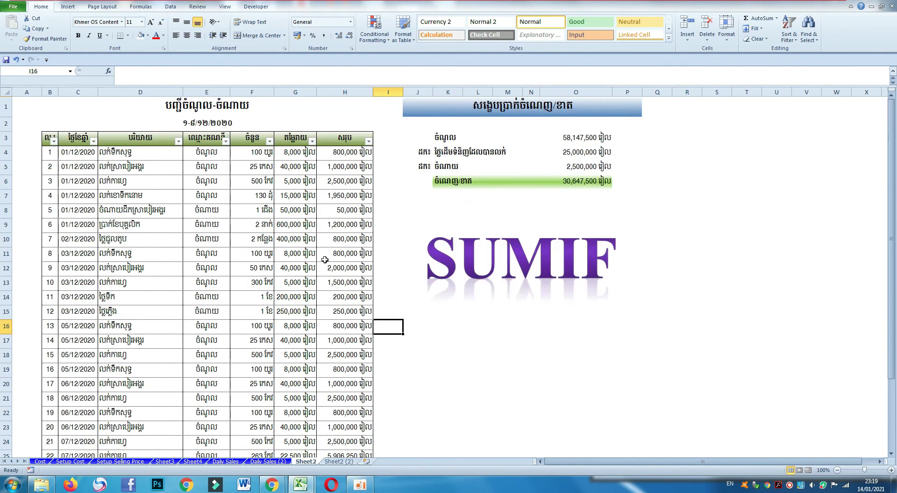